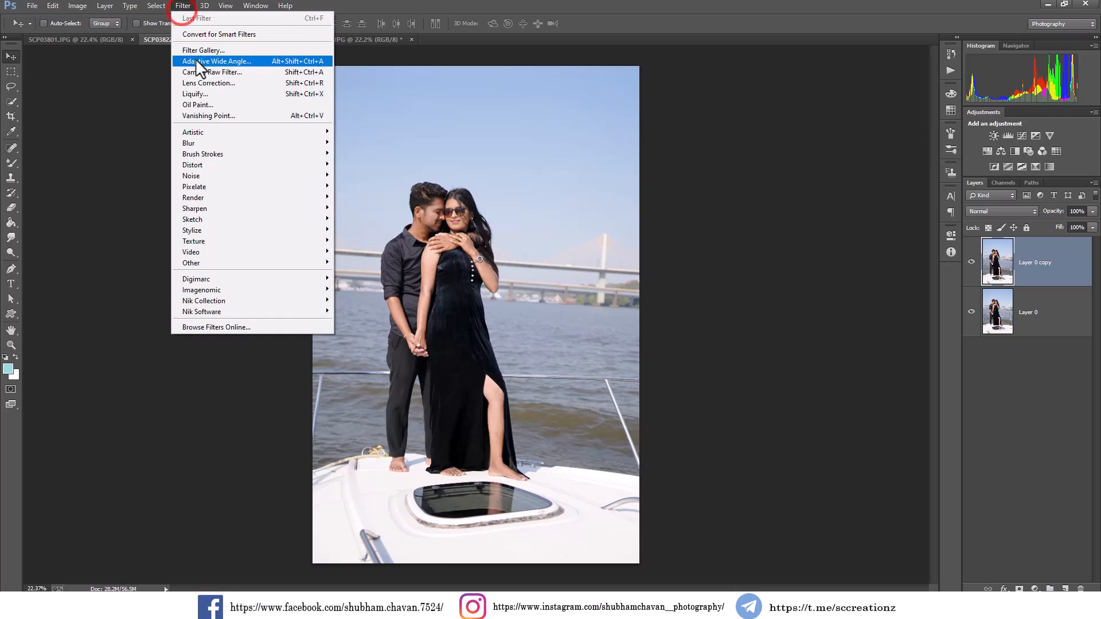
Open the Camera Raw Filter on the layer copy and set Contrast -15, Highlights +38, Shadows +13, Whites -7, Blacks -43 and Clarity +15.
click(250, 72)
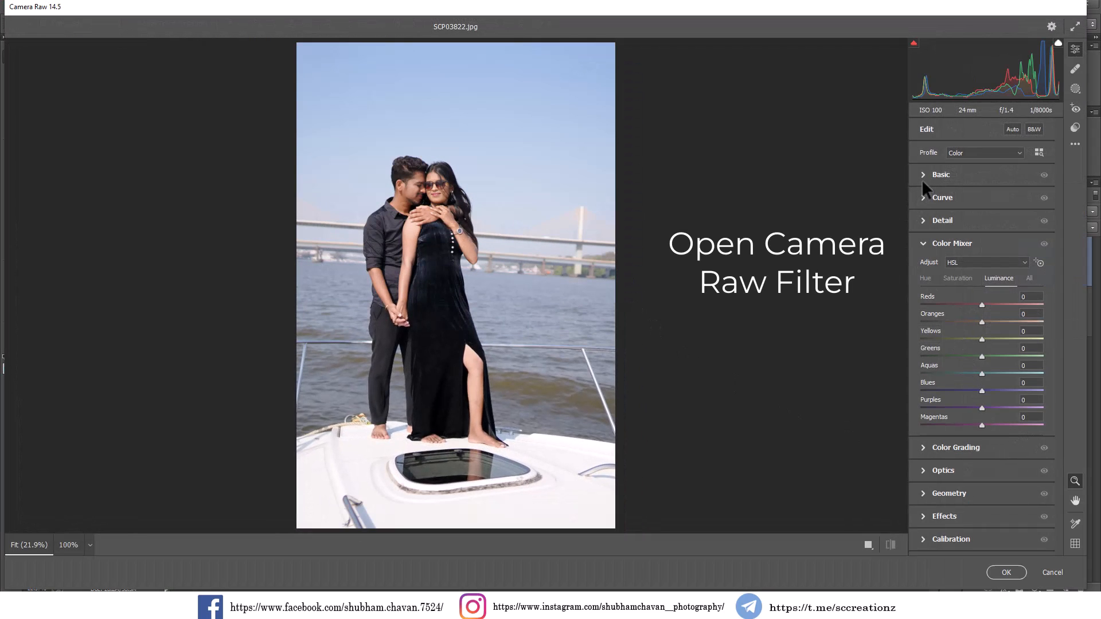
click(923, 181)
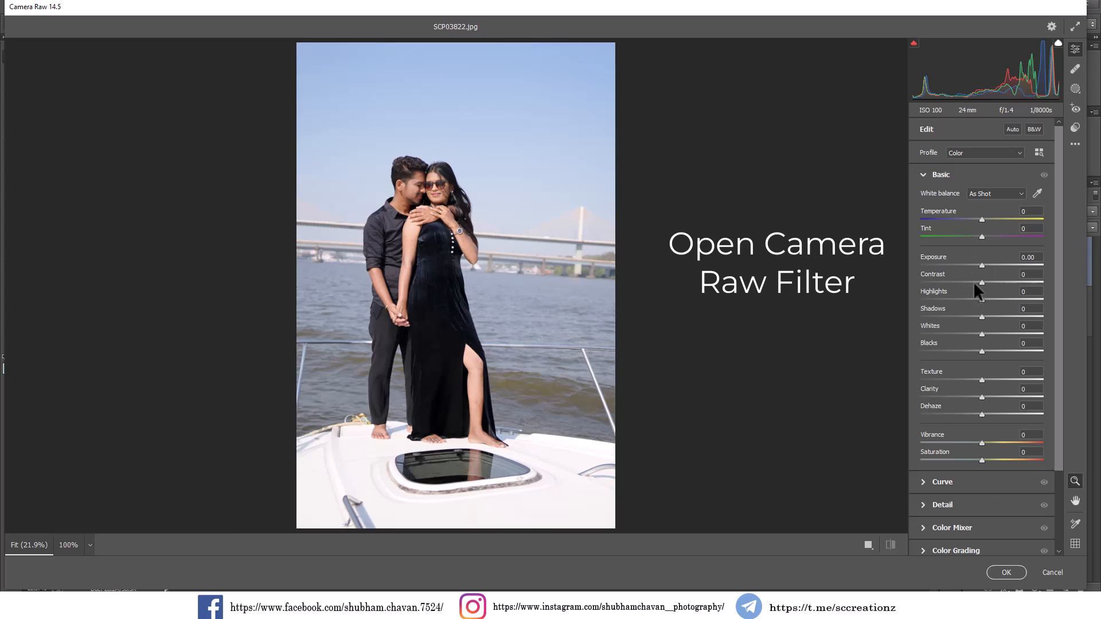
mouse_move(973, 282)
mouse_down()
mouse_move(959, 281)
mouse_move(1045, 287)
mouse_move(976, 288)
mouse_up()
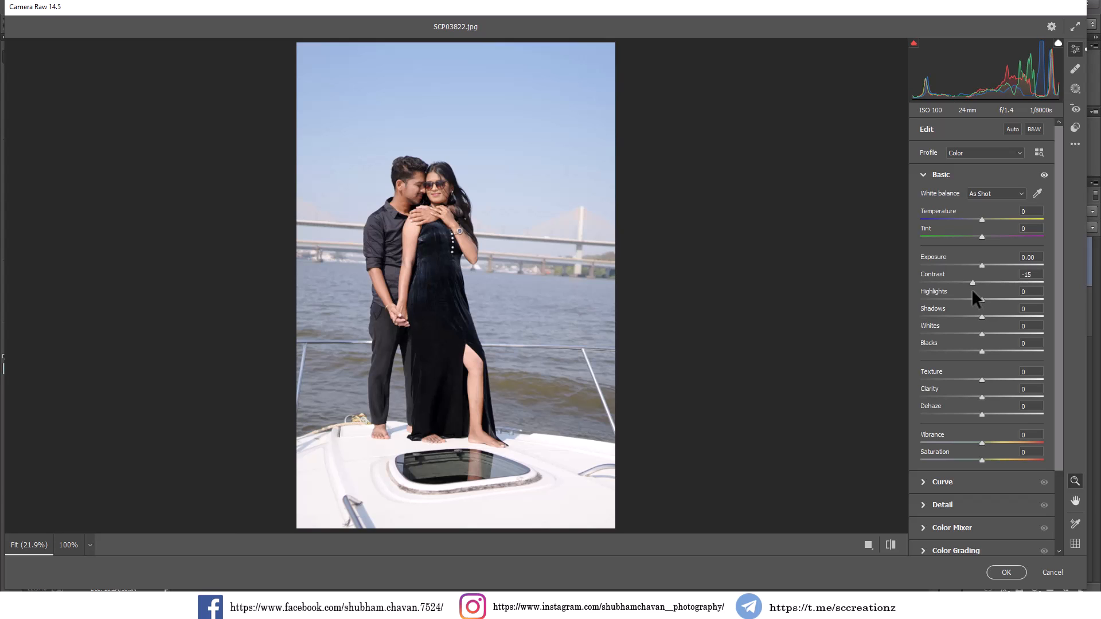
mouse_move(982, 299)
mouse_down()
mouse_move(1021, 299)
mouse_move(992, 314)
mouse_up()
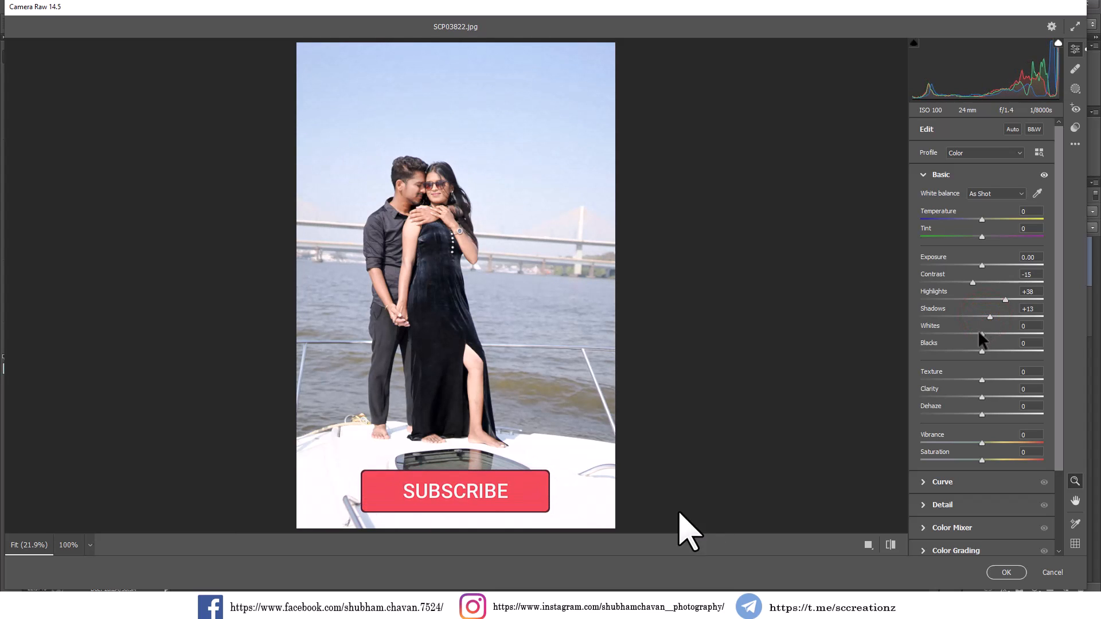
mouse_move(975, 349)
mouse_down()
mouse_move(948, 349)
mouse_move(976, 333)
mouse_up()
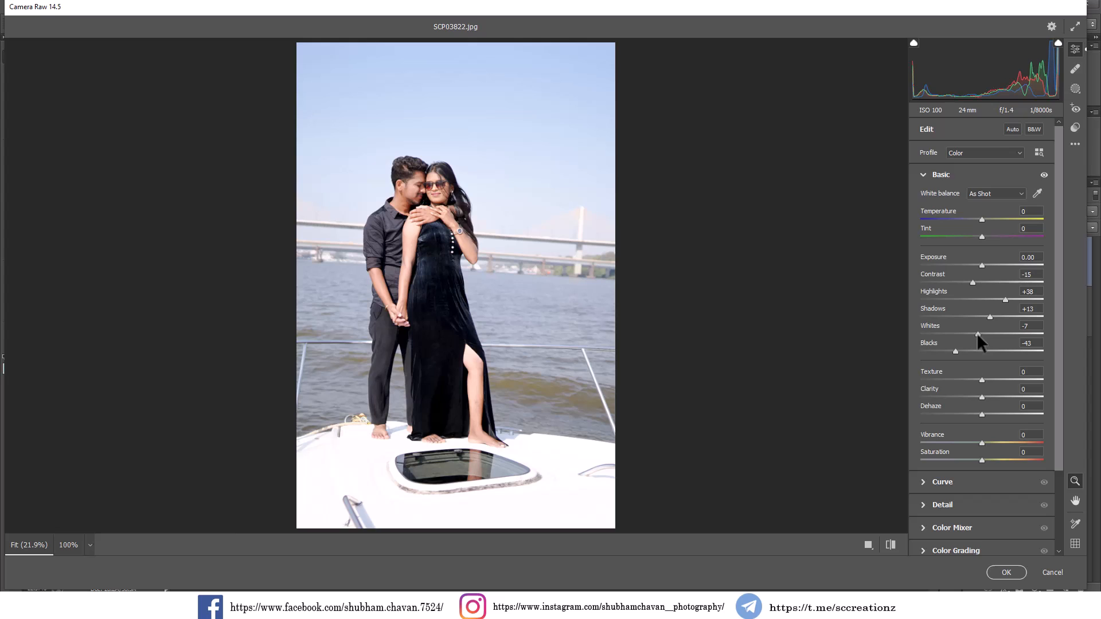
drag(982, 396, 987, 396)
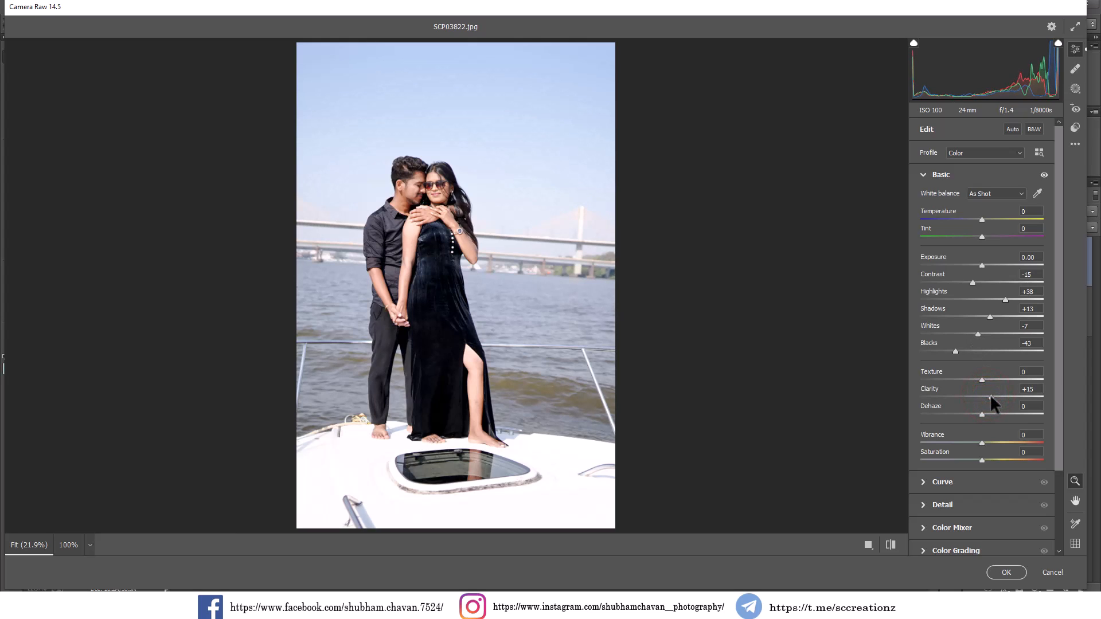
drag(417, 186, 521, 264)
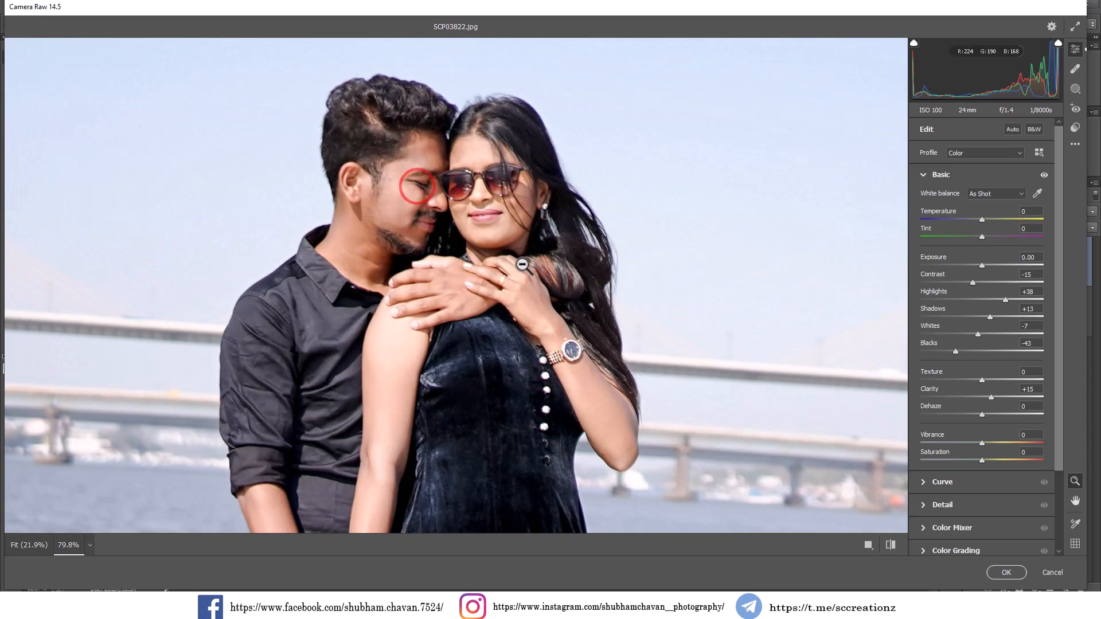
click(508, 236)
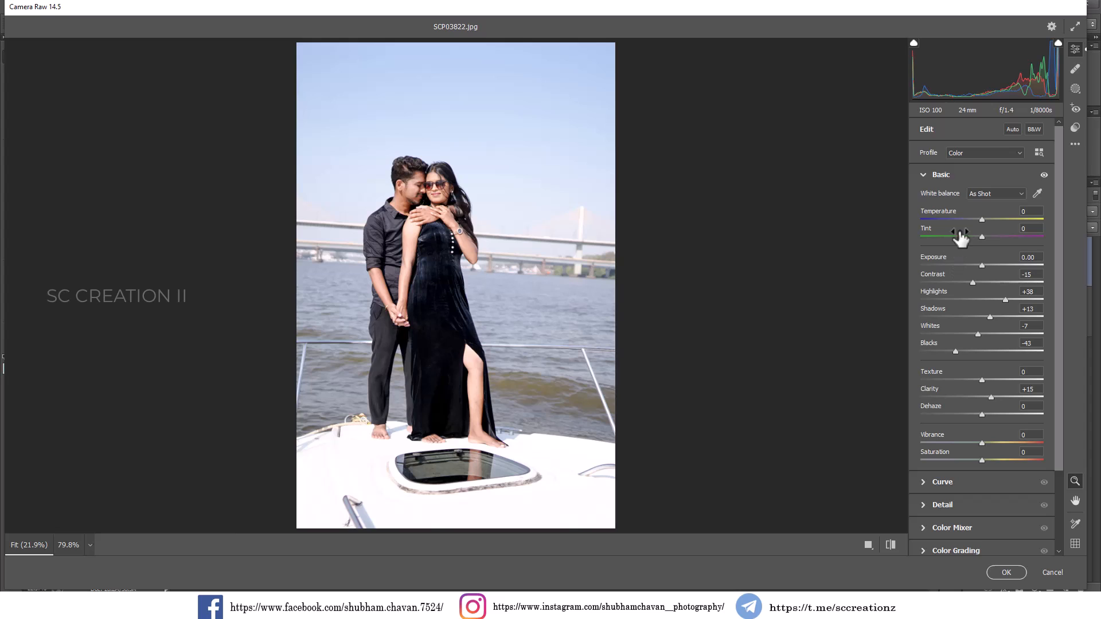
Adjust the parametric tone curve with Lights at +4 and Darks at -11.
click(925, 173)
click(924, 198)
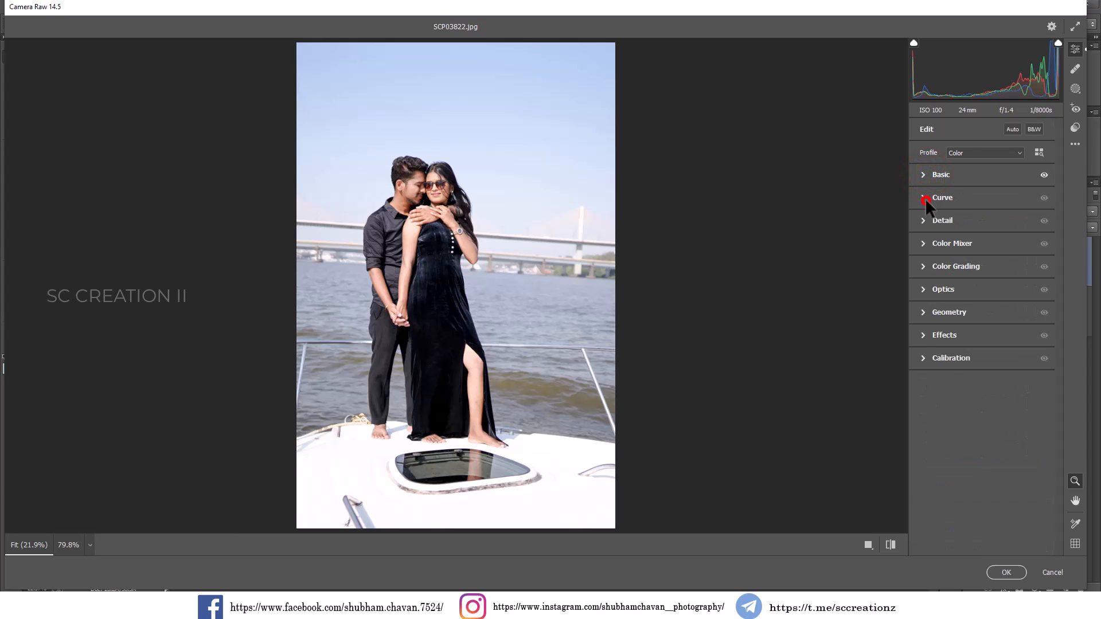
click(944, 216)
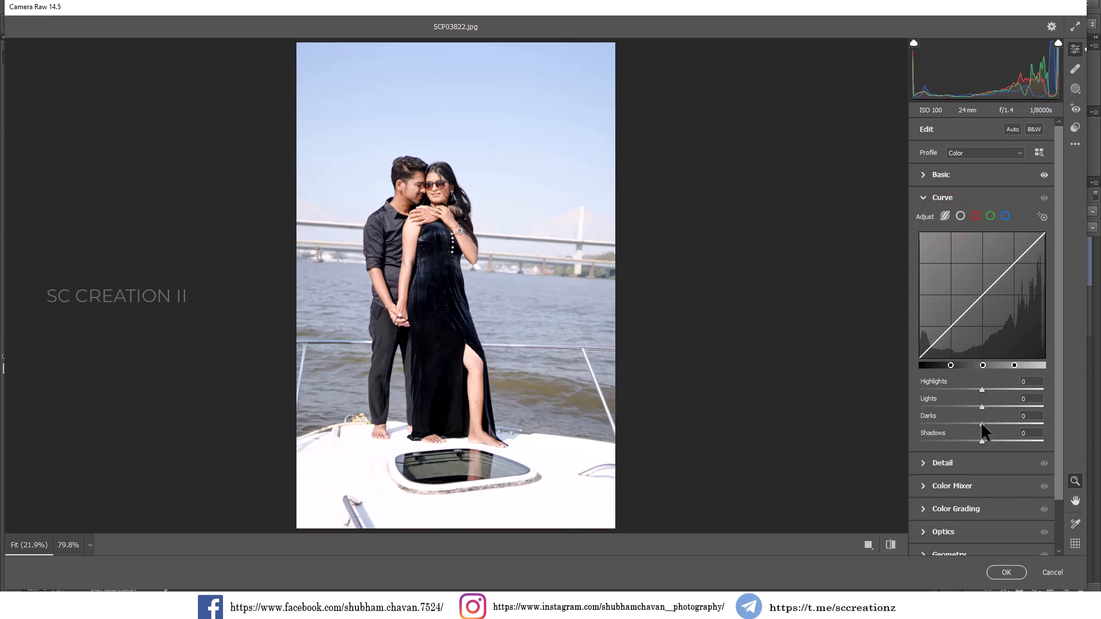
mouse_move(982, 425)
mouse_down()
mouse_move(952, 422)
mouse_move(993, 422)
mouse_move(960, 425)
mouse_move(984, 408)
mouse_up()
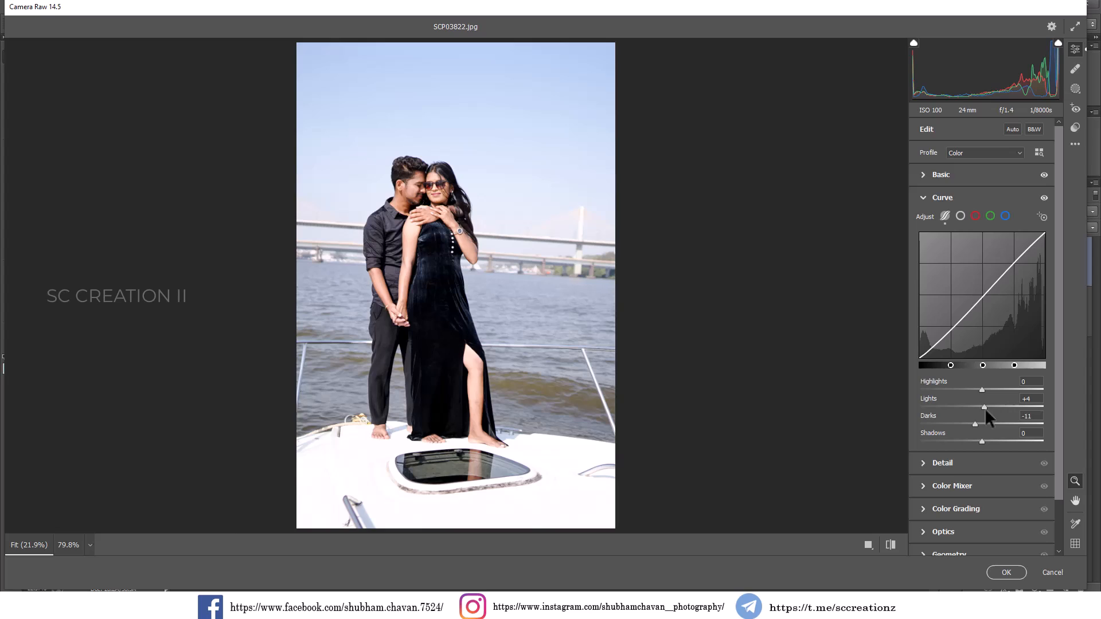
click(931, 196)
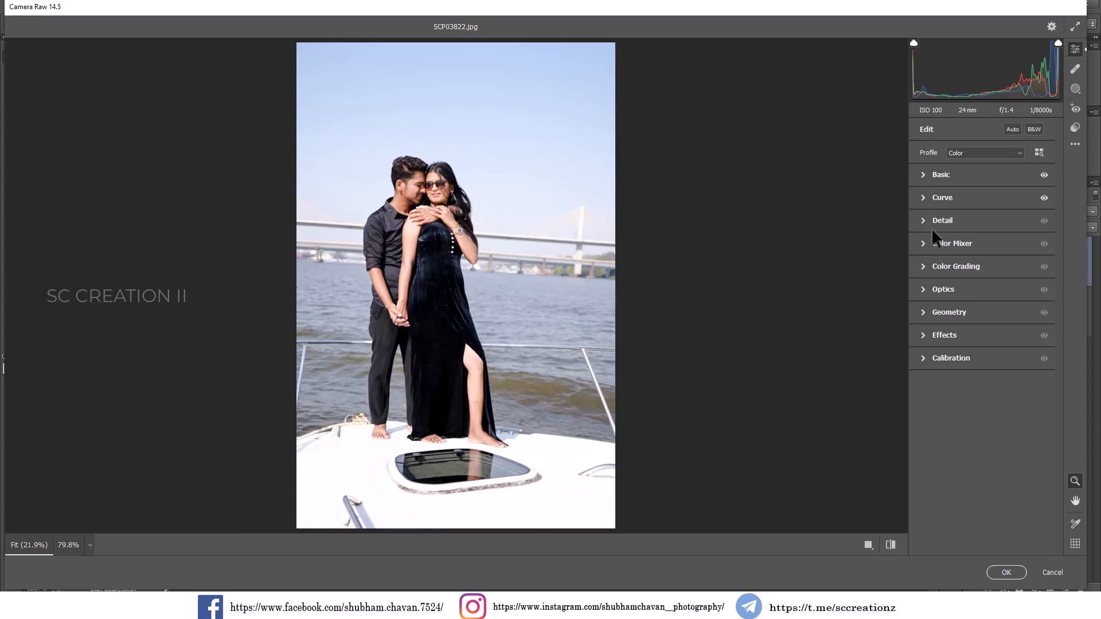
Shift the Color Mixer hues to Reds +9, Yellows -37, Greens -13 and Blues -10, and raise Purples slightly.
click(931, 243)
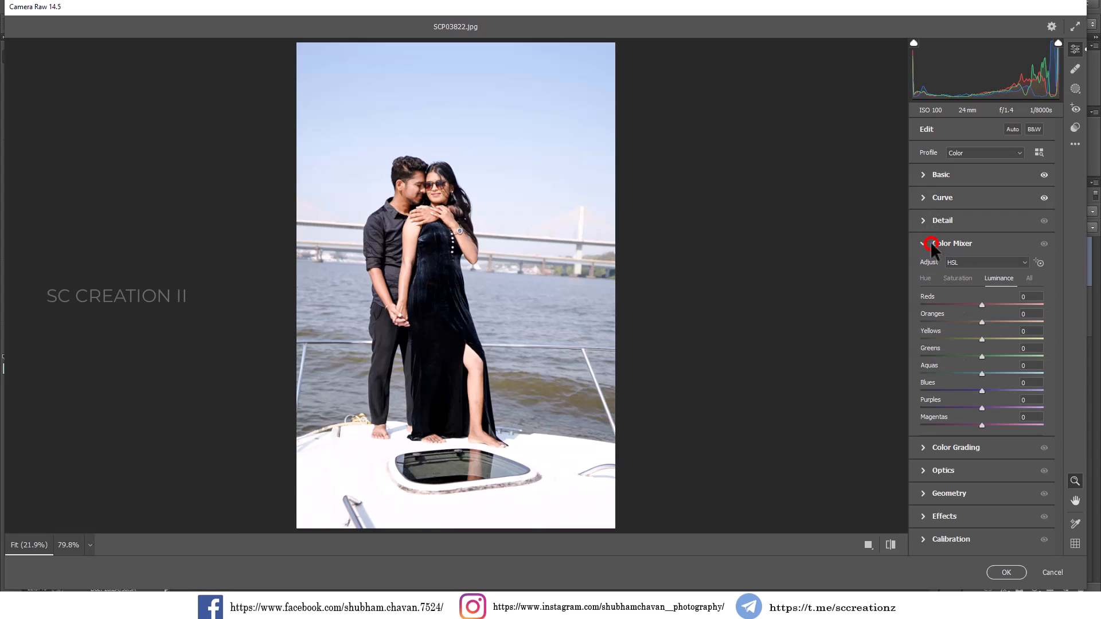
click(963, 280)
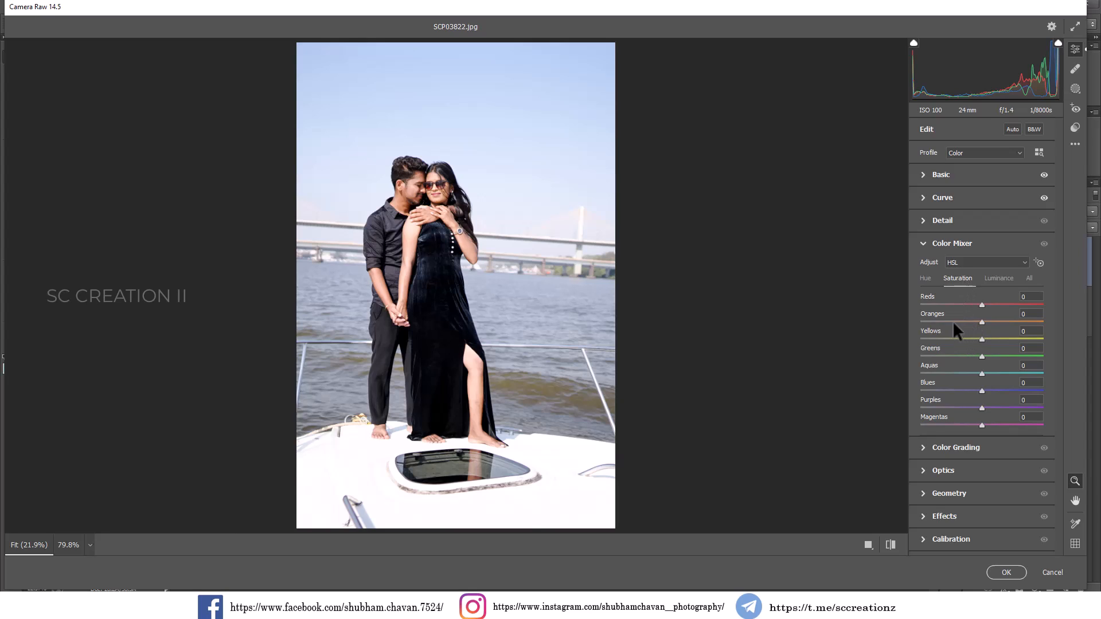
click(926, 278)
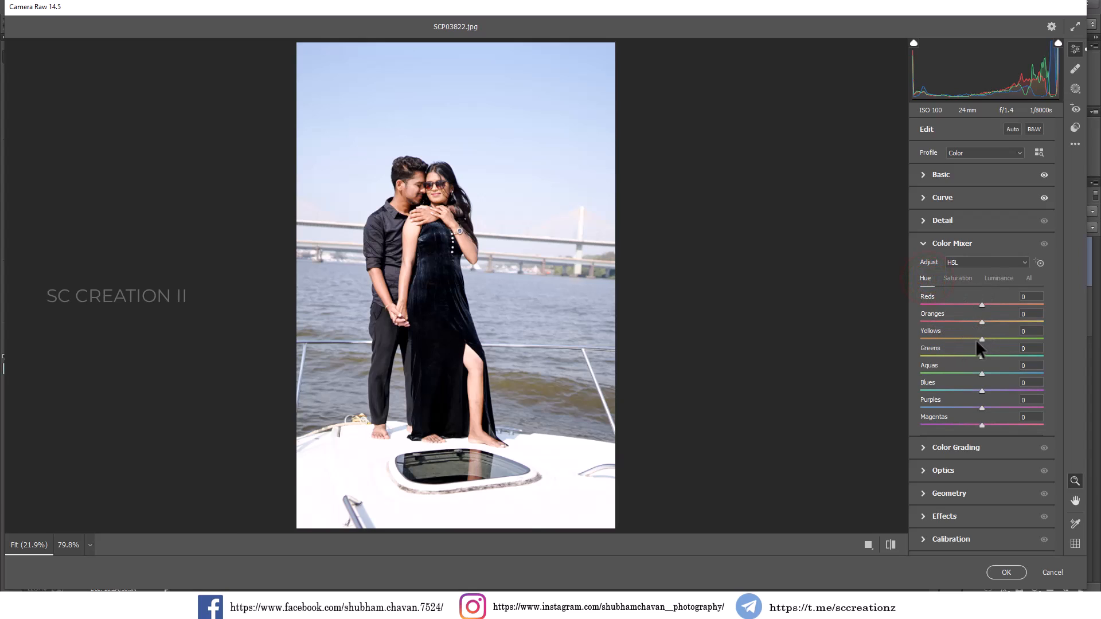
drag(981, 305, 958, 337)
click(975, 355)
click(975, 390)
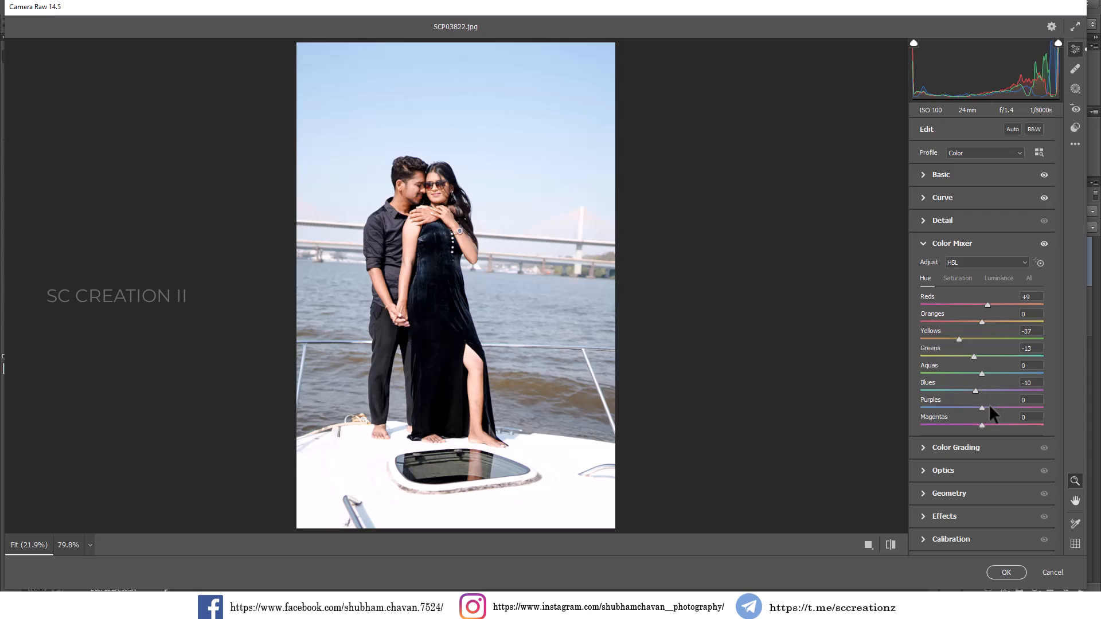
click(990, 408)
Set the Color Mixer saturation to Reds +13, Oranges -10, Yellows -39 and Greens -48, and raise Blues and Aquas slightly.
click(964, 280)
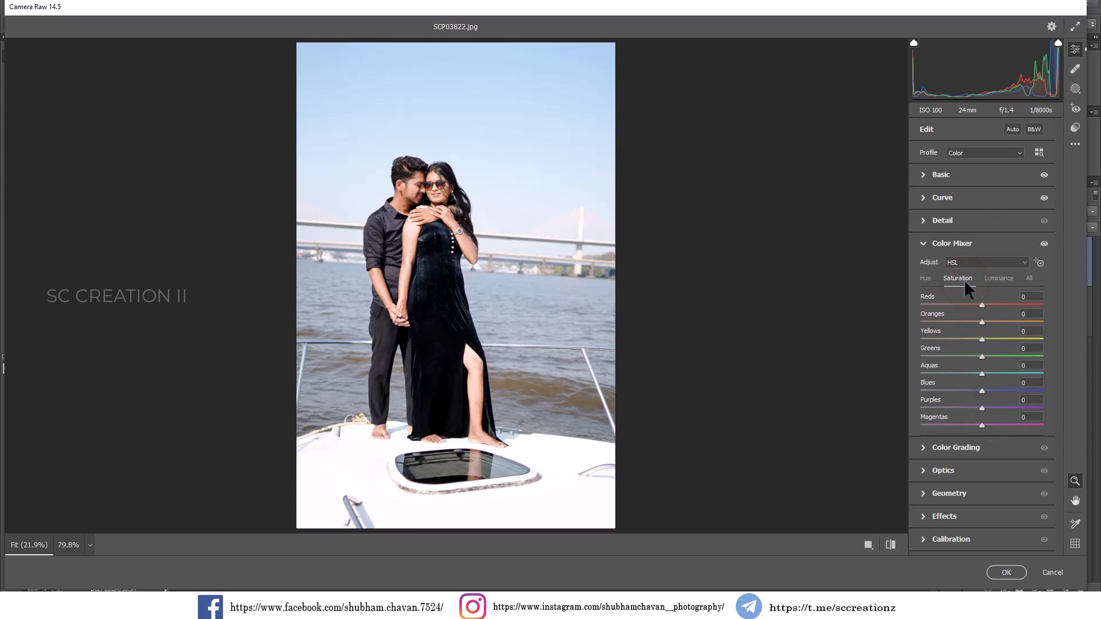
click(988, 305)
click(976, 321)
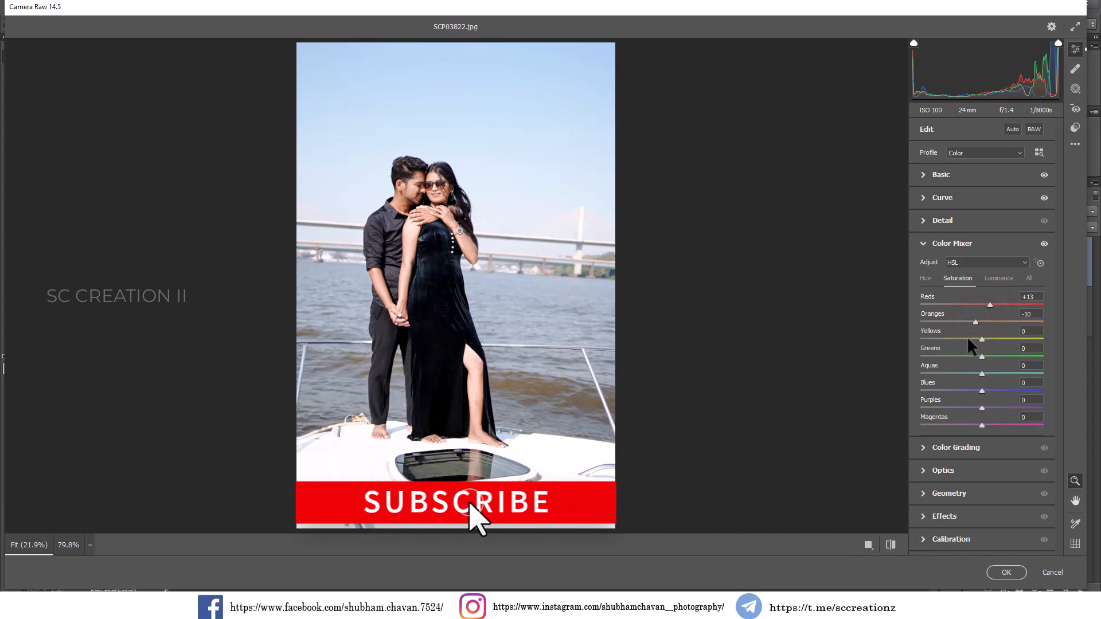
click(961, 339)
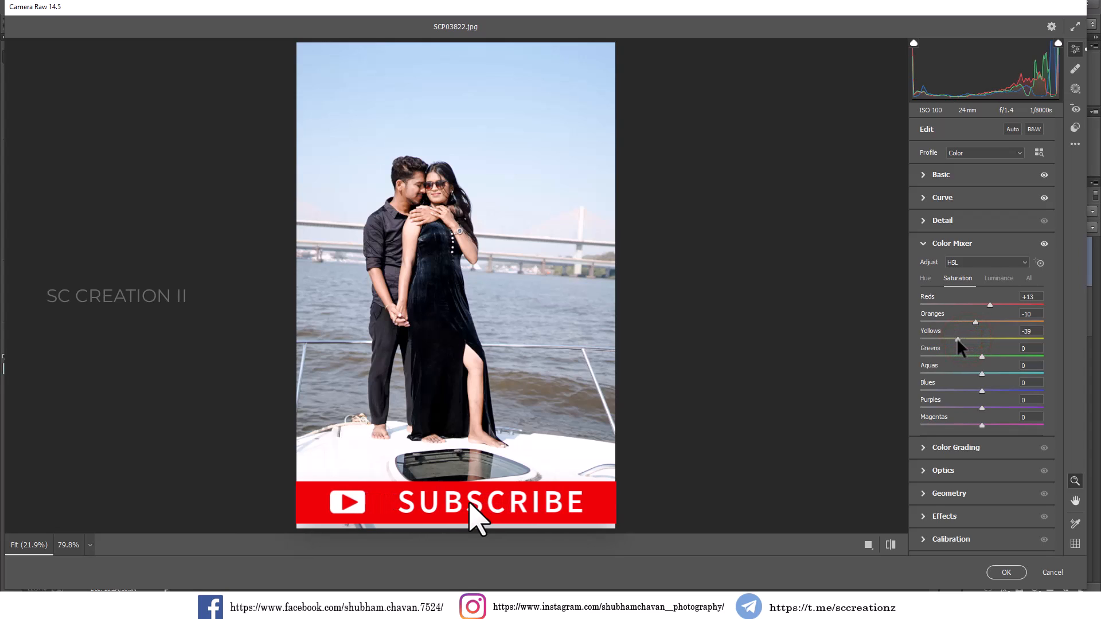
drag(958, 357, 951, 357)
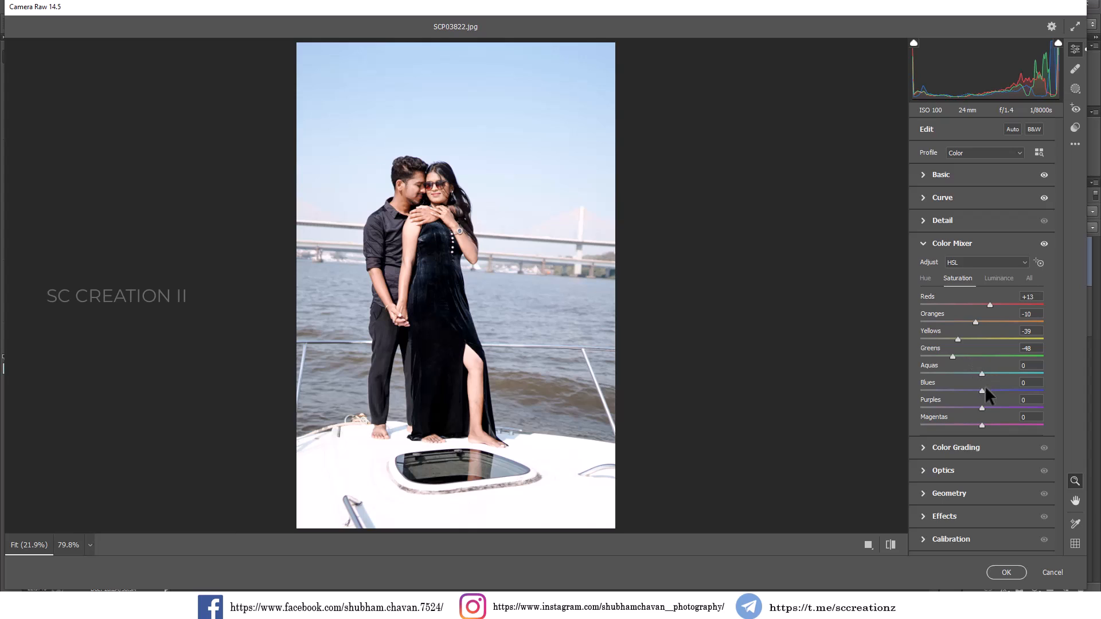
mouse_move(985, 387)
mouse_down()
mouse_move(1021, 390)
mouse_move(931, 390)
mouse_move(991, 390)
mouse_up()
click(988, 374)
Set the Color Mixer luminance to Oranges +3, Yellows -64 and Greens -25.
click(998, 278)
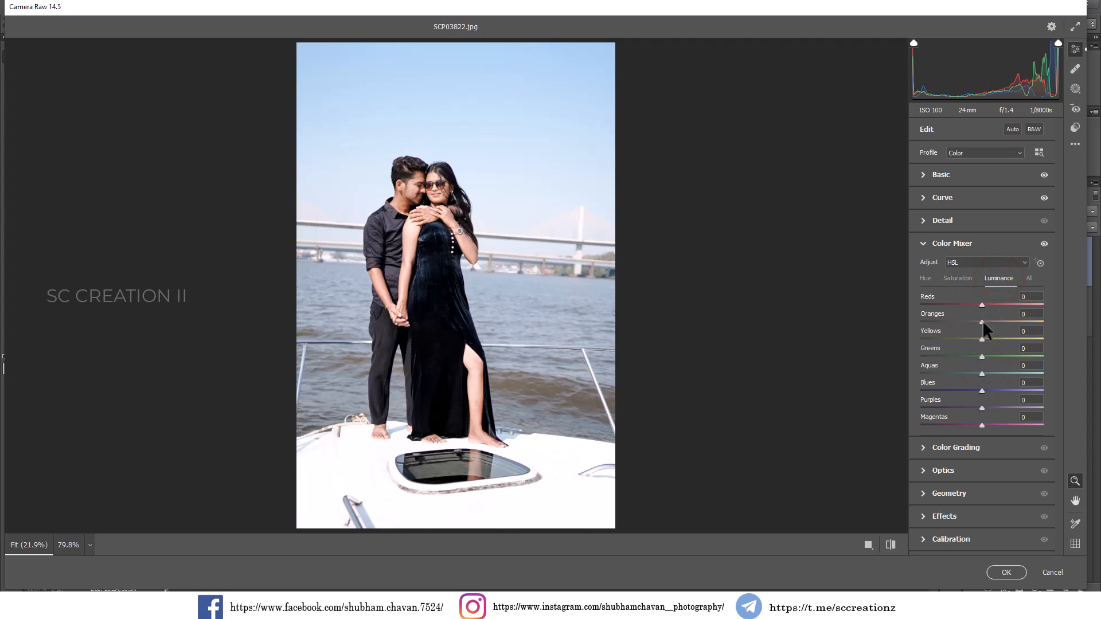
drag(982, 321, 984, 322)
click(967, 357)
drag(982, 339, 941, 340)
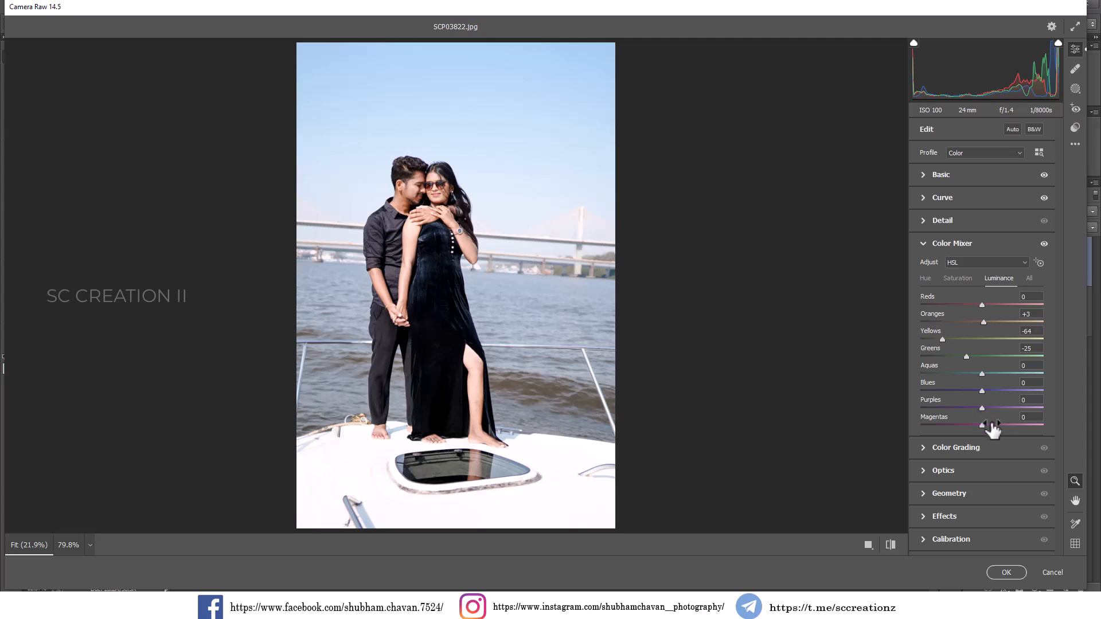
click(943, 244)
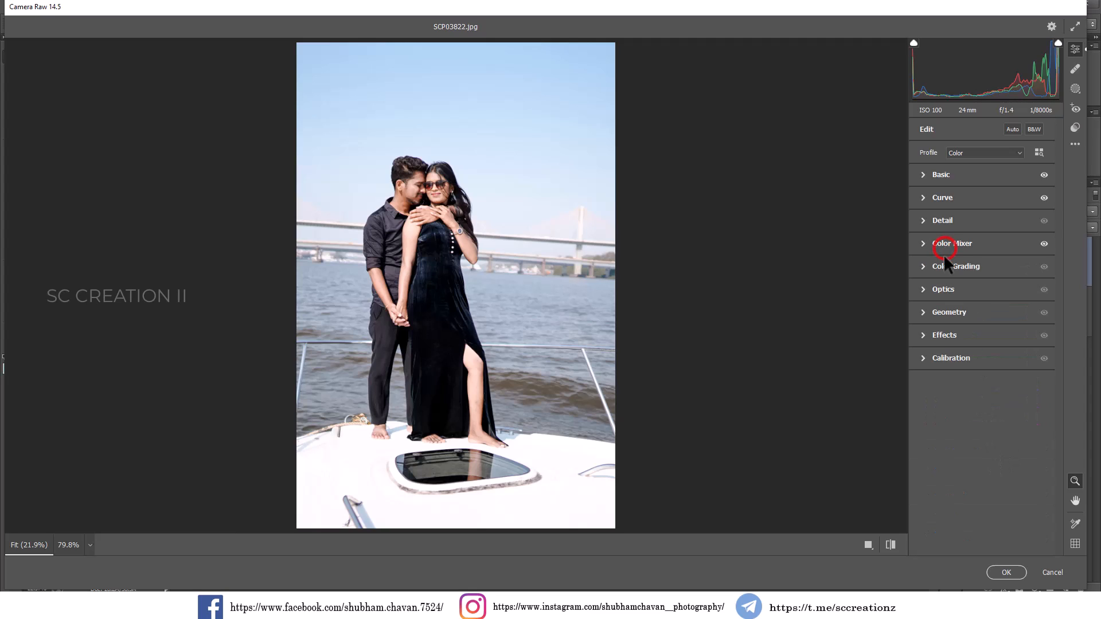
Set Vignetting to -3 and calibrate the primary hues to Red +17, Green +21 and Blue -10.
click(947, 335)
drag(979, 383, 977, 383)
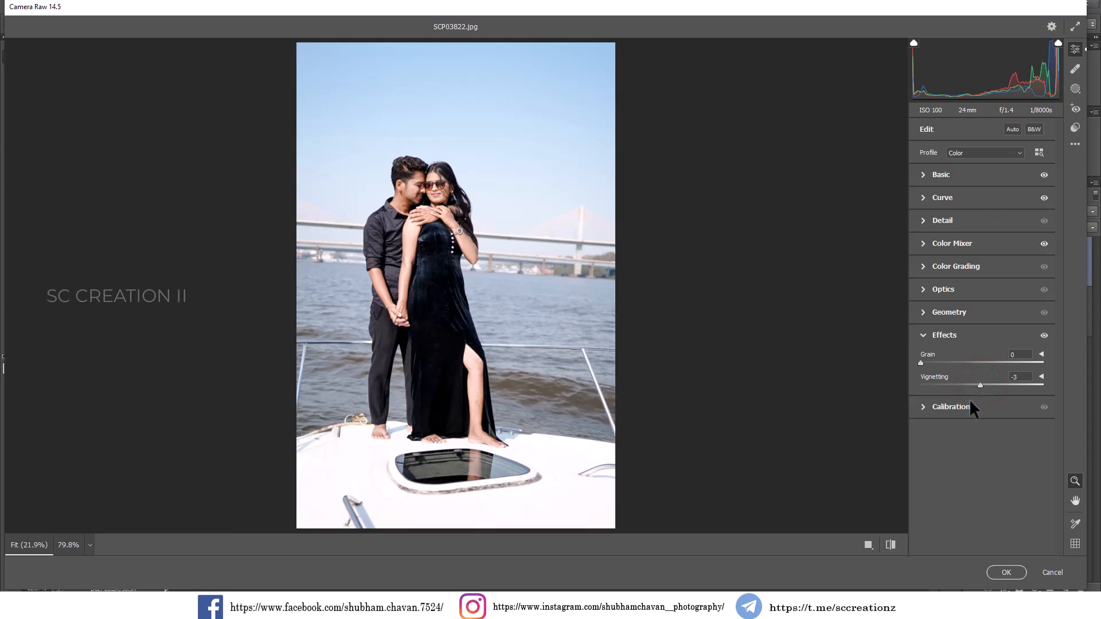
click(969, 405)
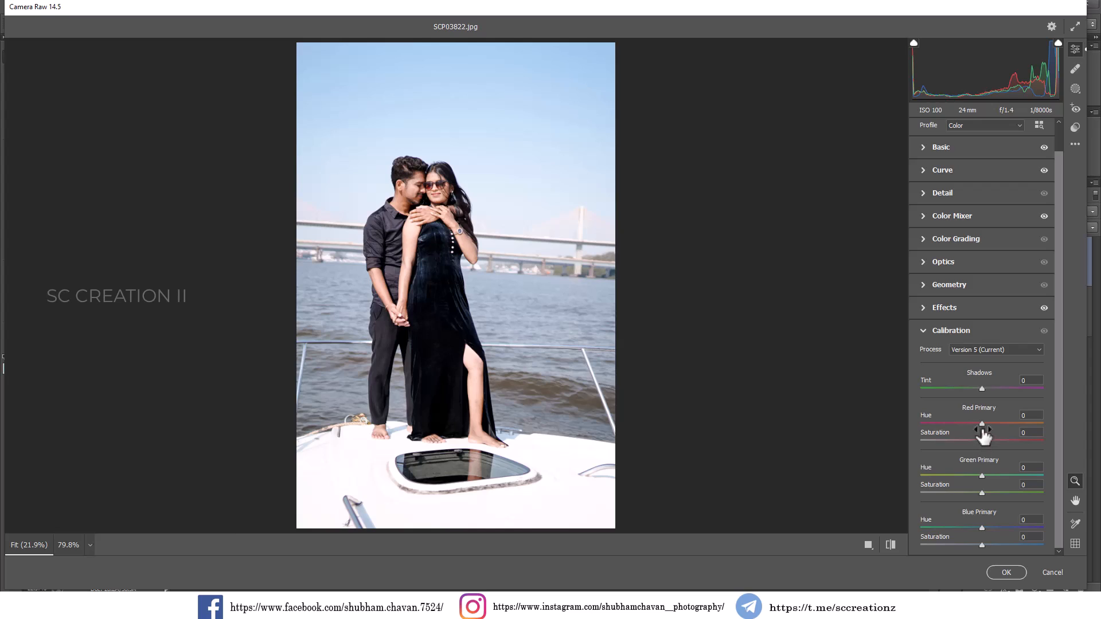
drag(981, 425, 992, 425)
drag(981, 476, 994, 475)
drag(979, 527, 974, 528)
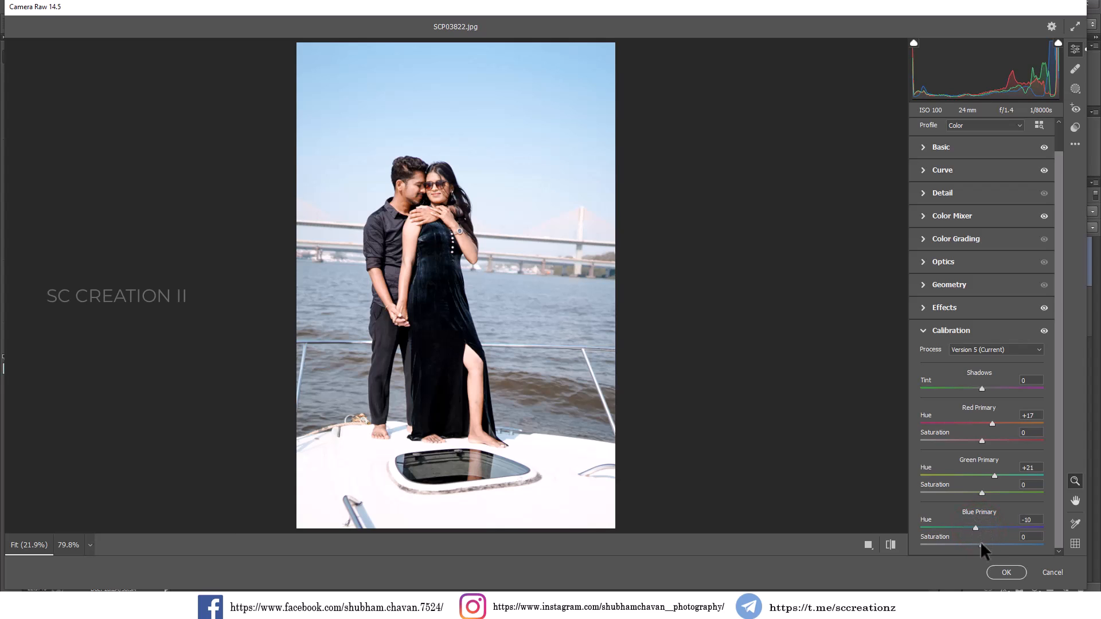
mouse_move(982, 544)
mouse_down()
mouse_move(996, 546)
mouse_move(973, 547)
mouse_move(981, 547)
mouse_up()
mouse_move(981, 388)
mouse_down()
mouse_move(995, 389)
mouse_move(939, 392)
mouse_move(981, 398)
mouse_up()
click(950, 330)
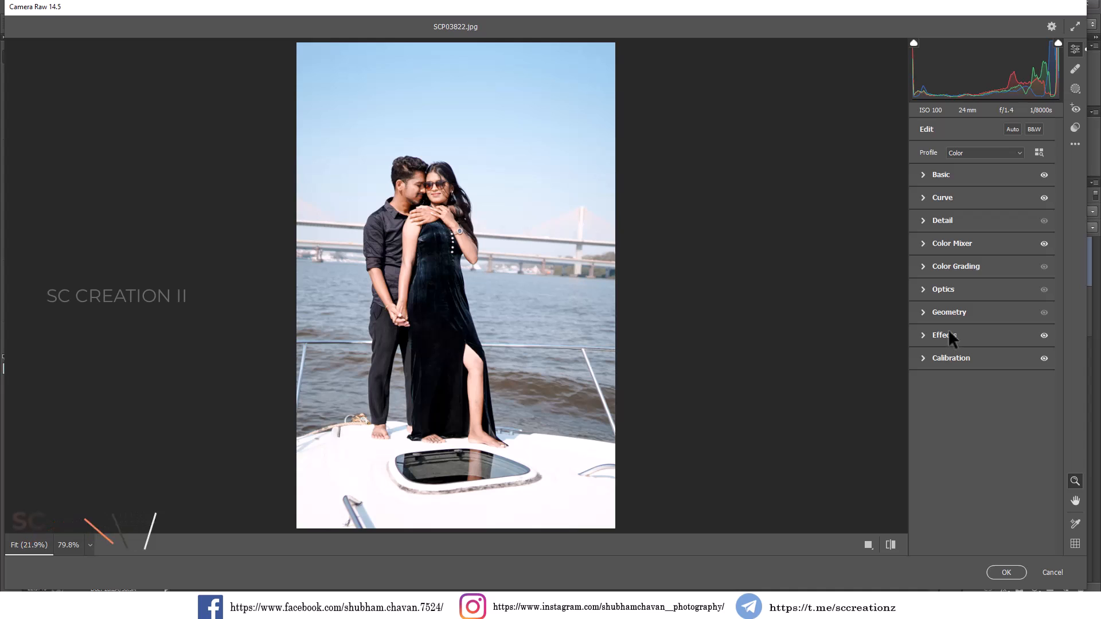
Lower the Reds luminance slightly in the Color Mixer and add a small amount of Sharpening.
click(936, 242)
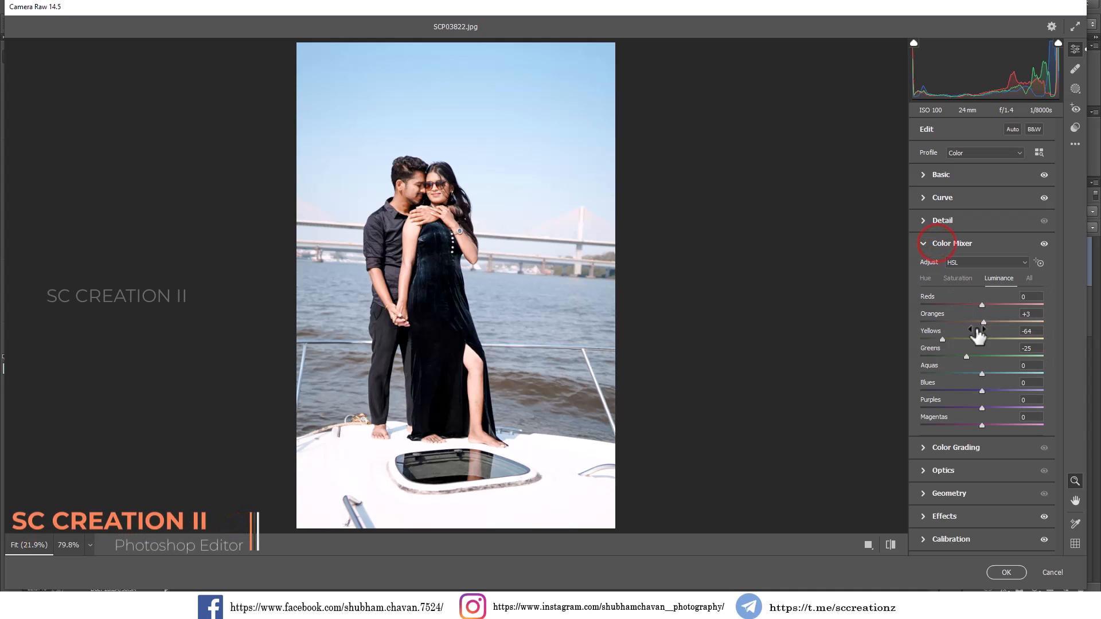
mouse_move(981, 305)
mouse_down()
mouse_move(956, 304)
mouse_move(979, 304)
mouse_up()
click(934, 245)
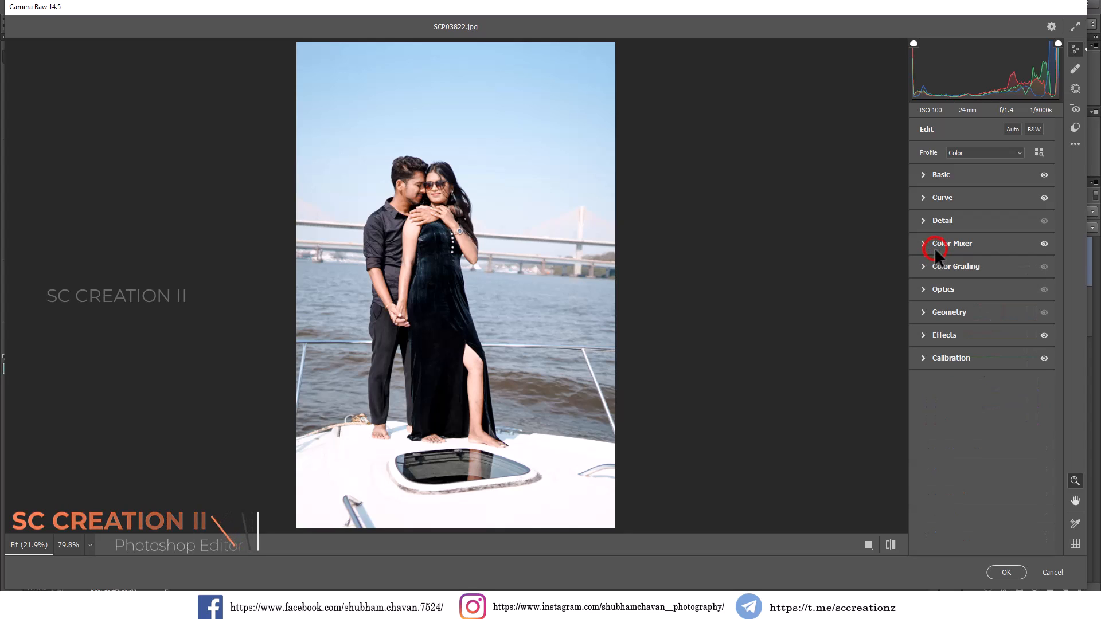
click(938, 220)
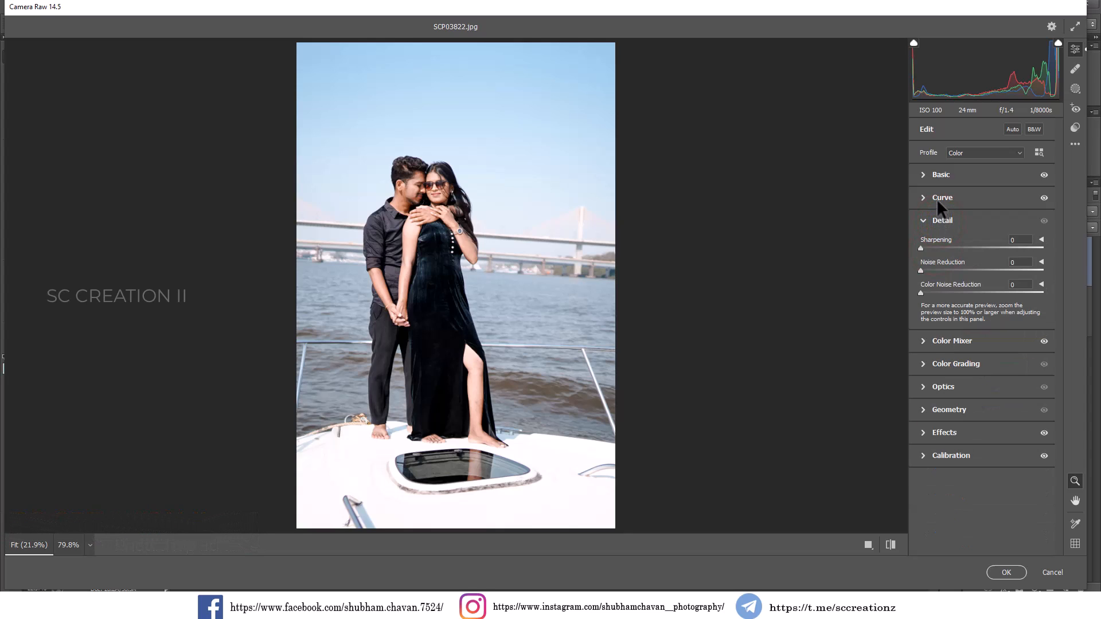
drag(935, 249, 942, 250)
Reduce Exposure to -0.30 and fine-tune the white balance with Temperature +2 and Tint -3.
click(934, 174)
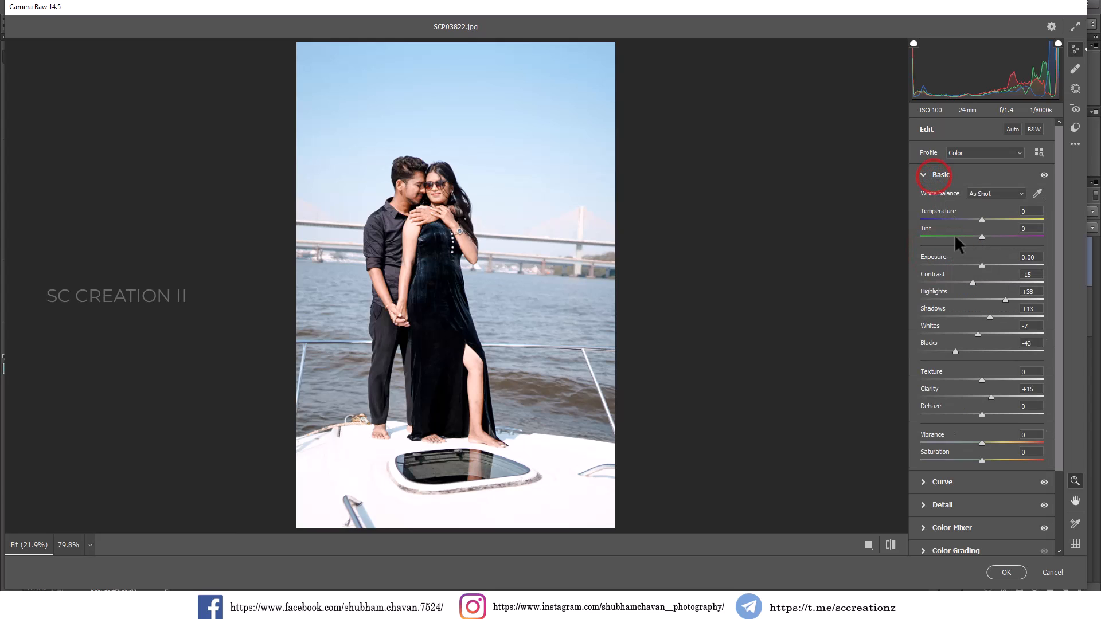
drag(982, 263, 979, 264)
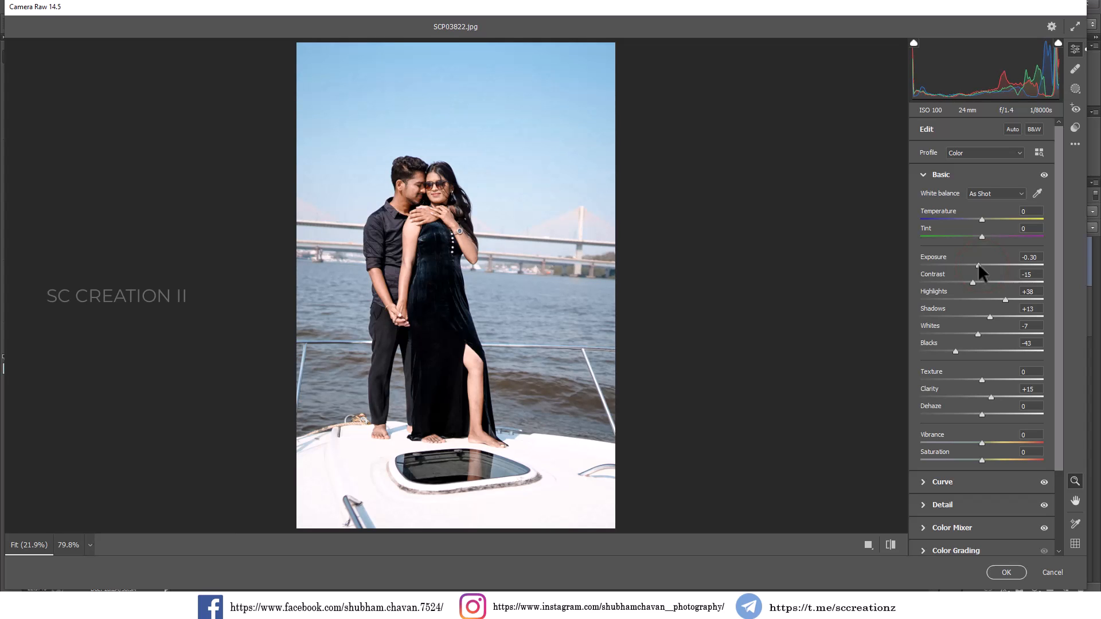
drag(981, 219, 980, 237)
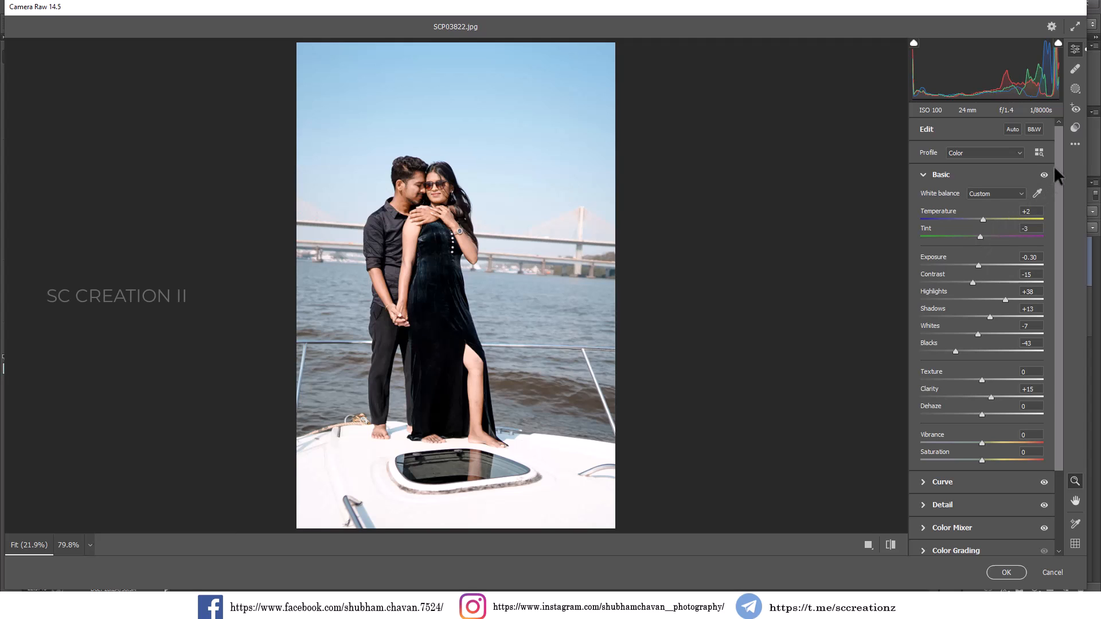
Save the current Camera Raw settings with the default subset as an XMP file named "cinematic preset" on the Desktop.
click(1075, 144)
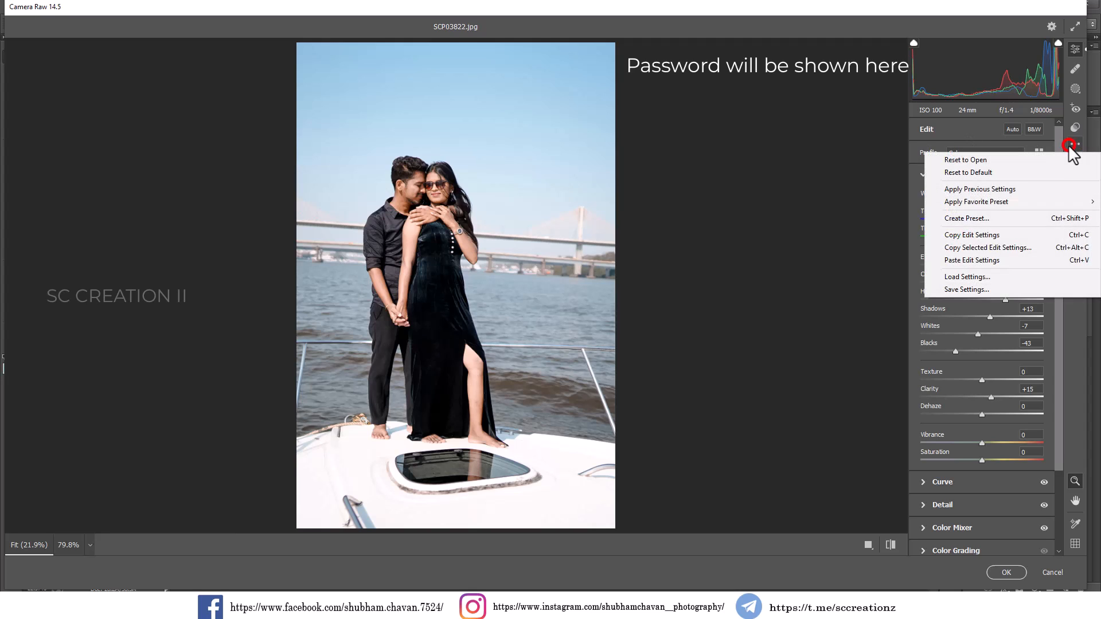
click(965, 289)
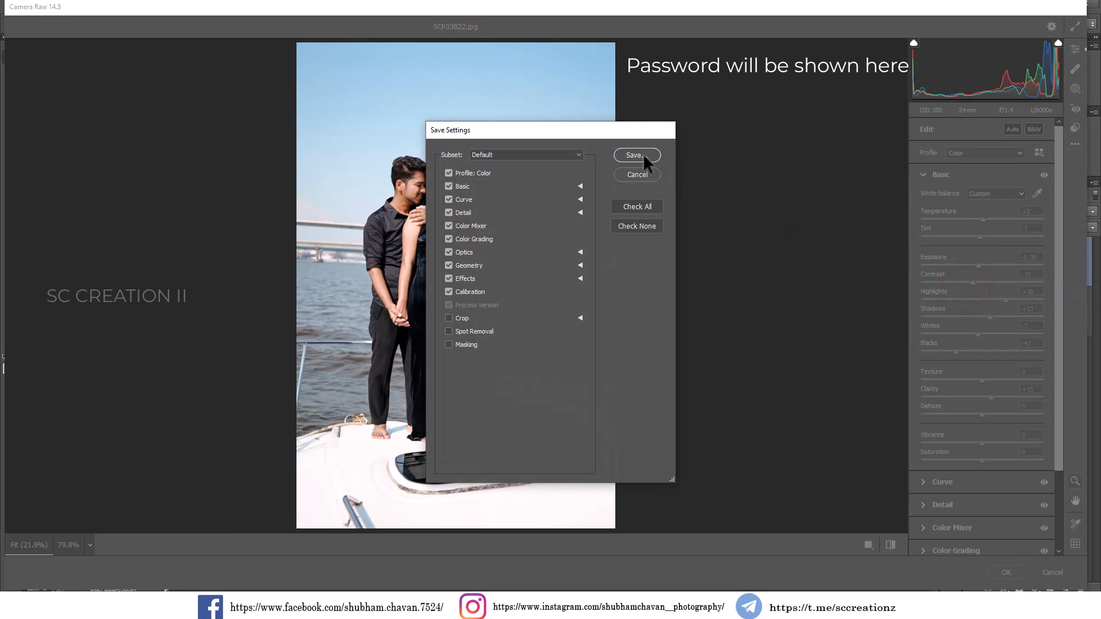
click(636, 155)
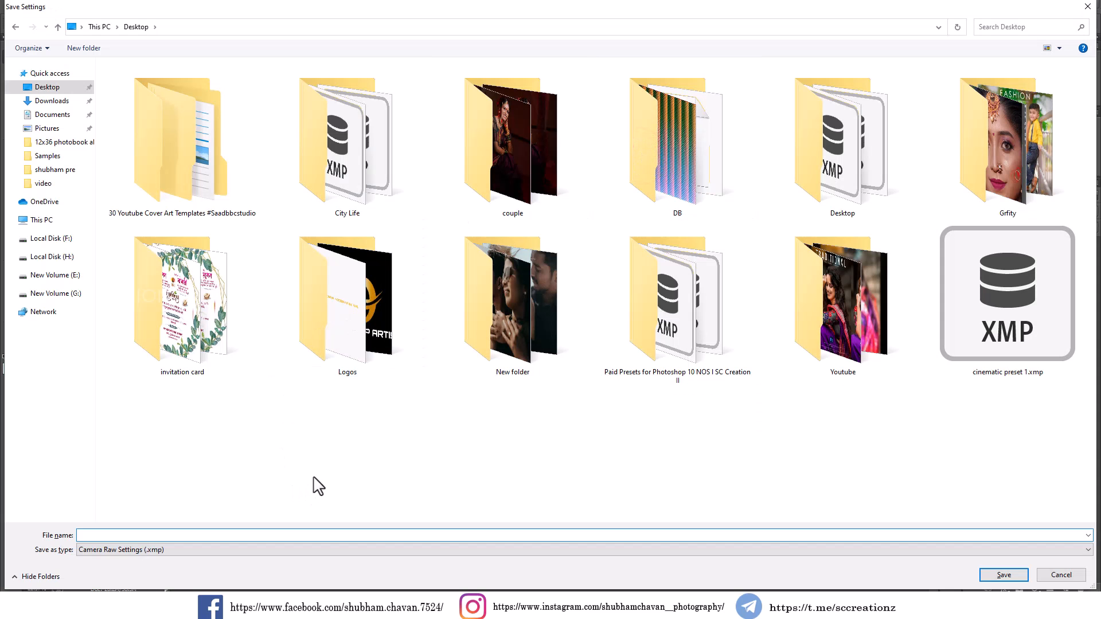
click(314, 479)
click(282, 535)
text(cinem)
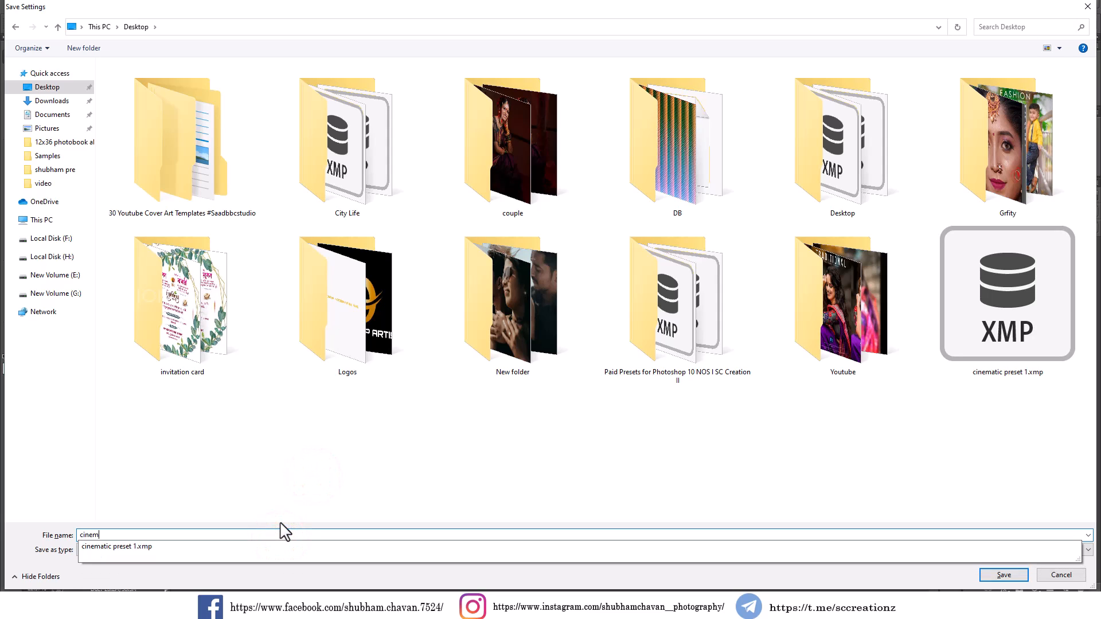
text(atic preset)
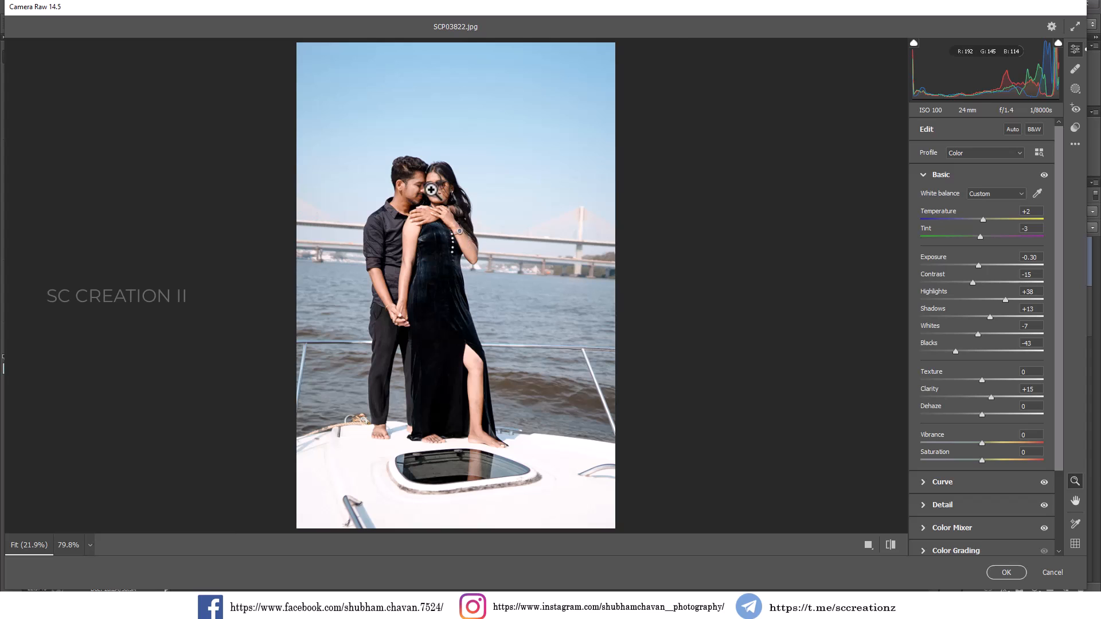
Inspect the couple up close and lower the overall Saturation slightly in the Basic adjustments.
drag(432, 191, 482, 247)
click(449, 213)
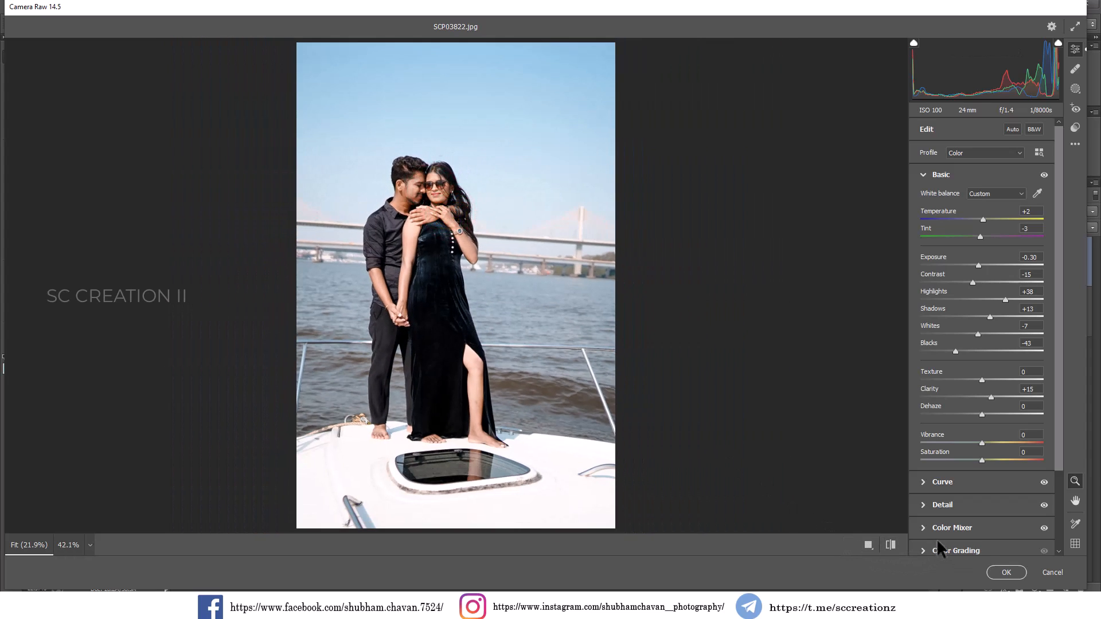
mouse_move(982, 461)
mouse_down()
mouse_move(1014, 461)
mouse_move(964, 460)
mouse_move(979, 462)
mouse_up()
click(945, 525)
click(949, 245)
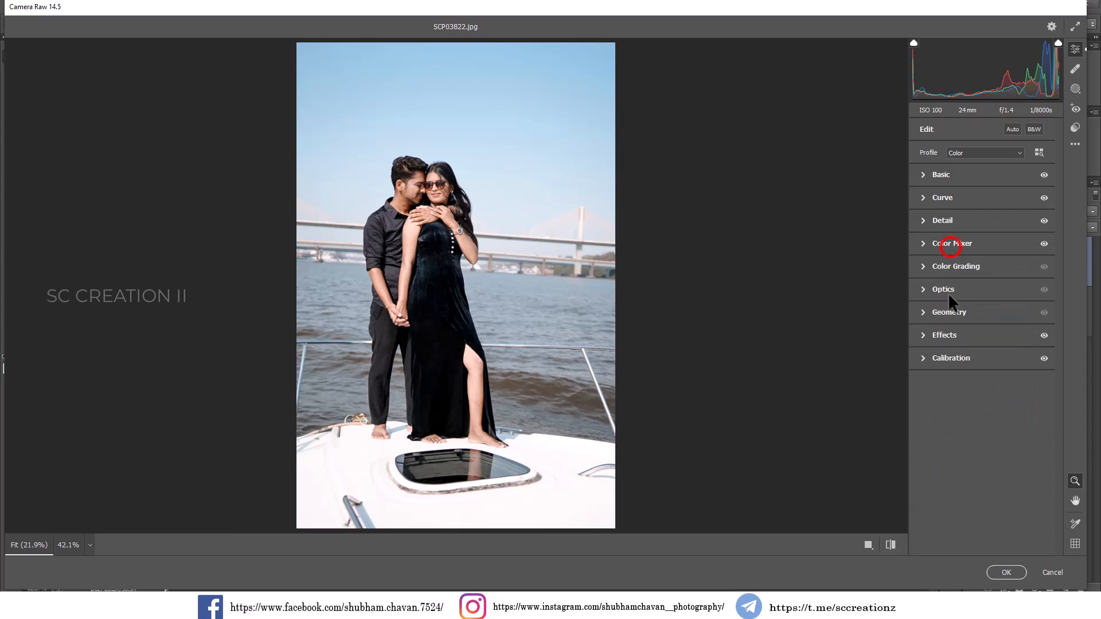
Color grade midtones to hue 53, saturation 11 with slightly lower luminance, and shadows to hue 45, saturation 6 with slightly raised luminance.
click(938, 266)
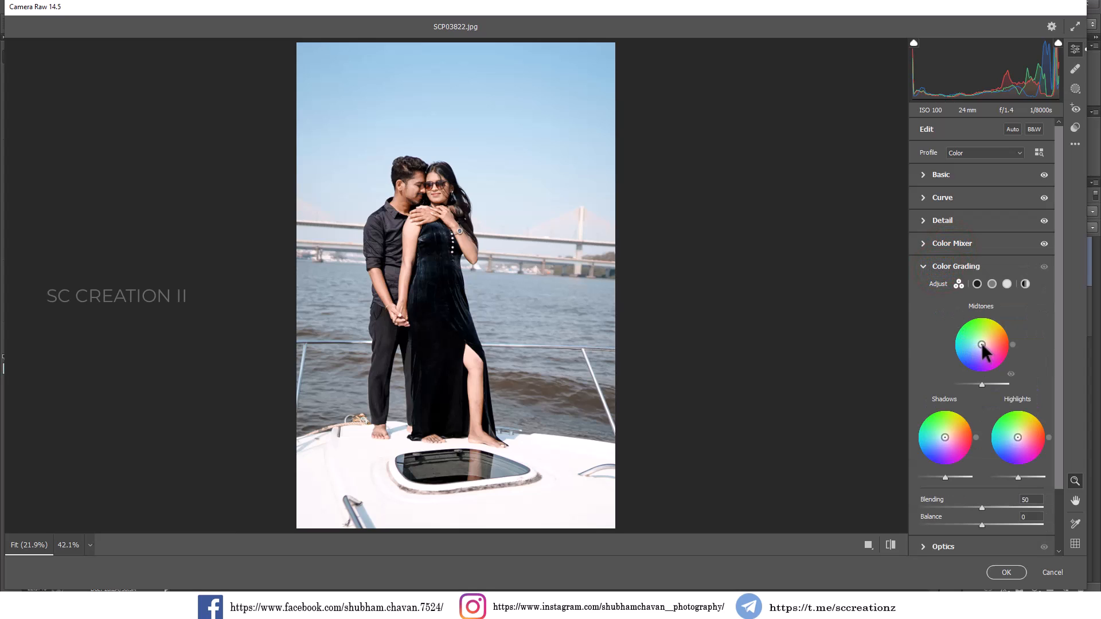
drag(982, 345, 984, 342)
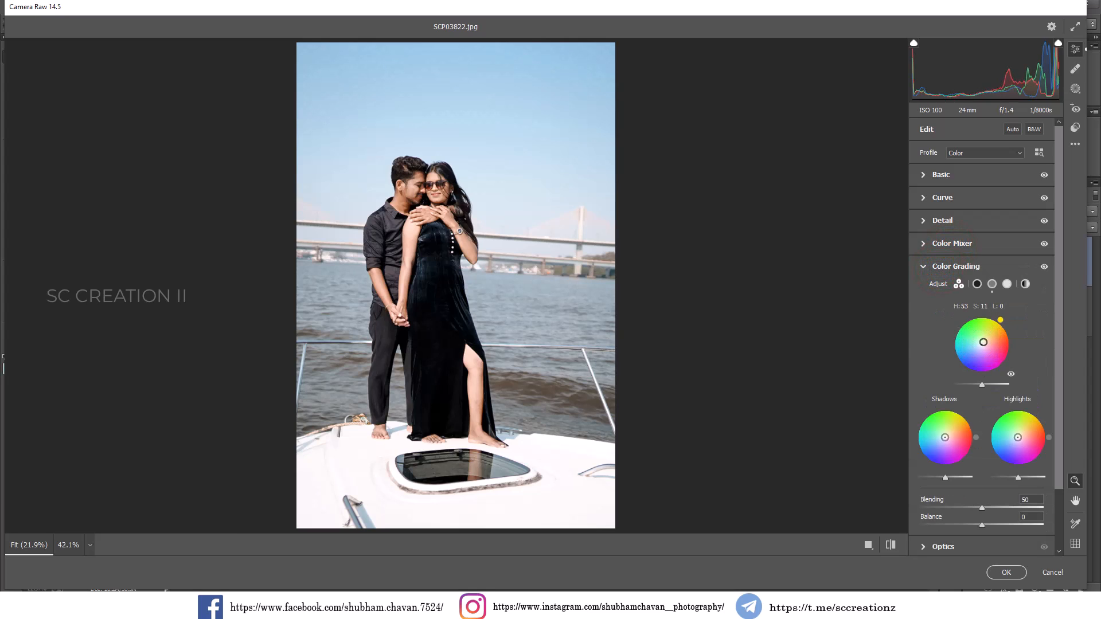
mouse_move(978, 383)
mouse_down()
mouse_move(1002, 384)
mouse_move(960, 382)
mouse_move(973, 384)
mouse_up()
drag(945, 438, 947, 439)
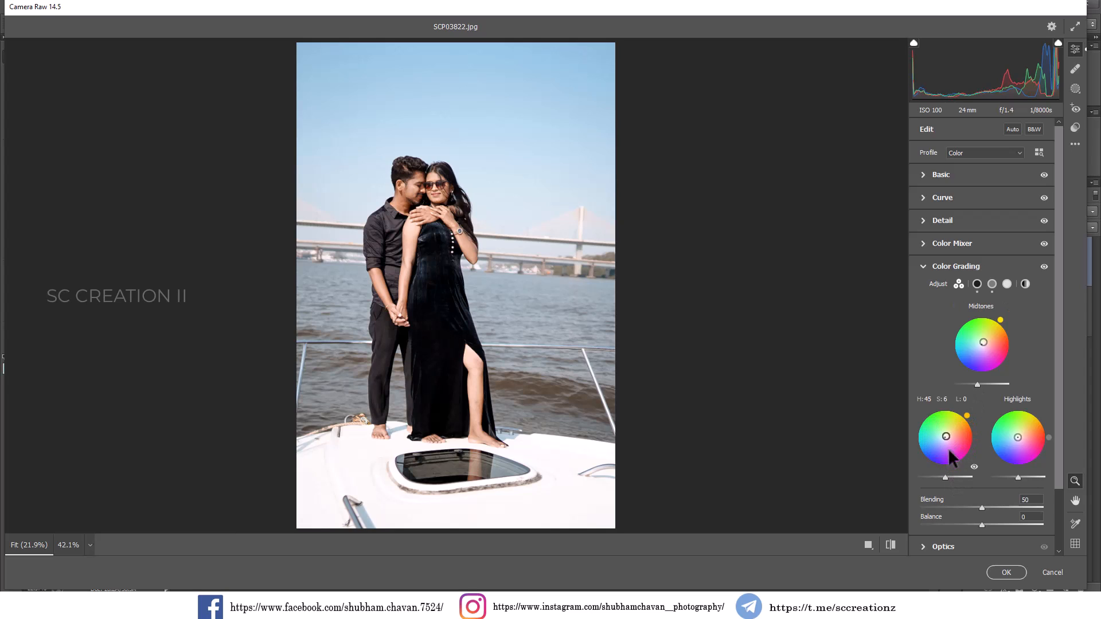
mouse_move(935, 476)
mouse_down()
mouse_move(961, 475)
mouse_move(944, 472)
mouse_up()
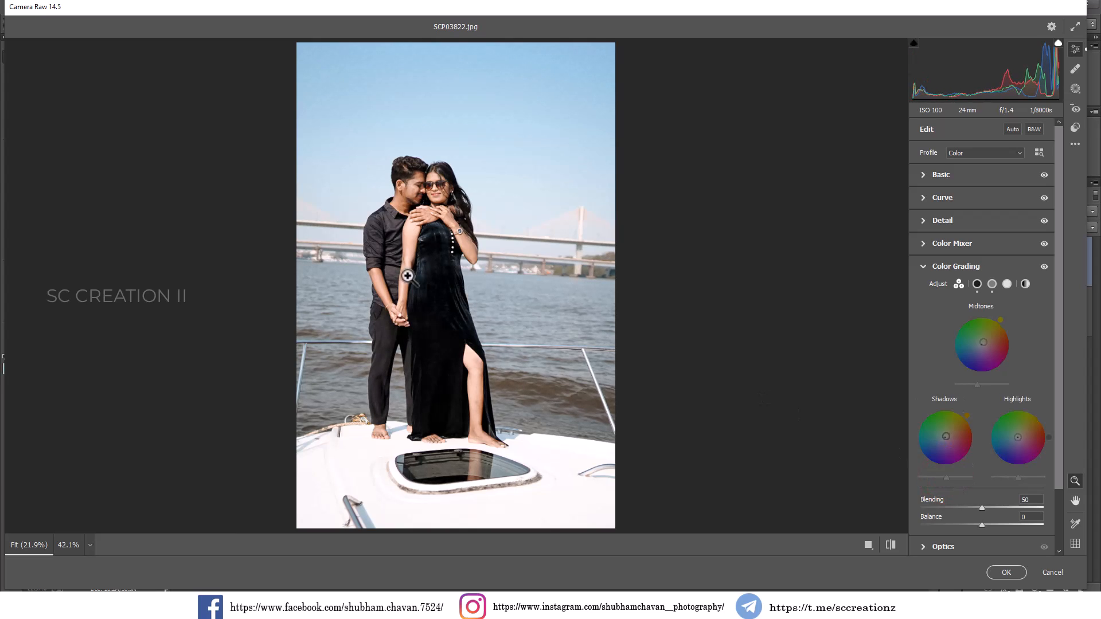
Apply the Camera Raw adjustments and compare the graded photo with the original by toggling the visibility of Layer 0 copy.
click(408, 188)
click(489, 218)
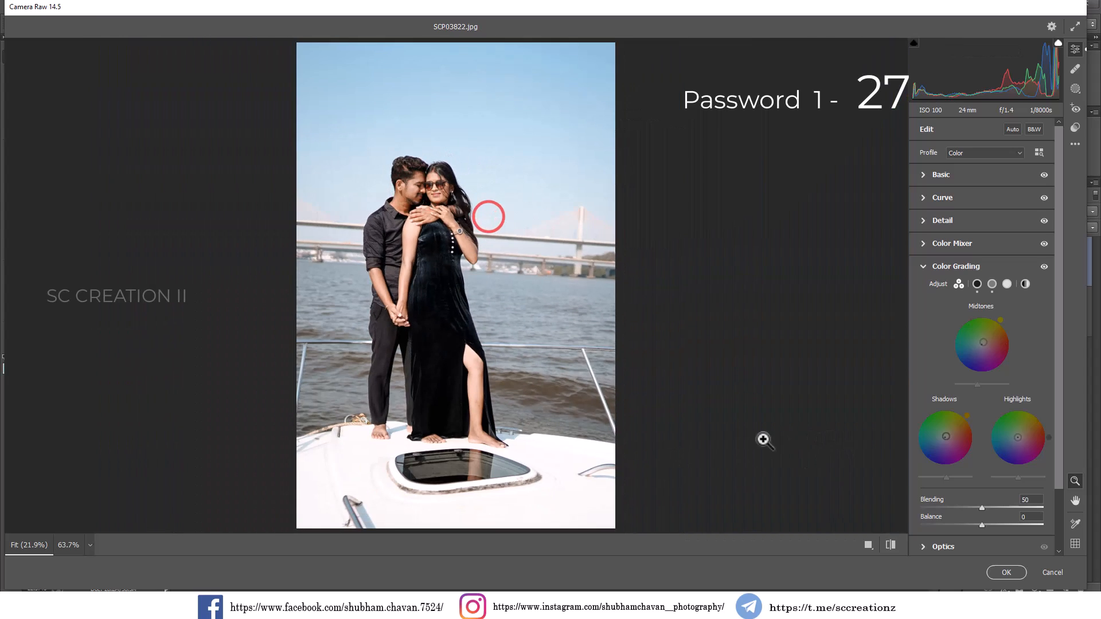
click(996, 571)
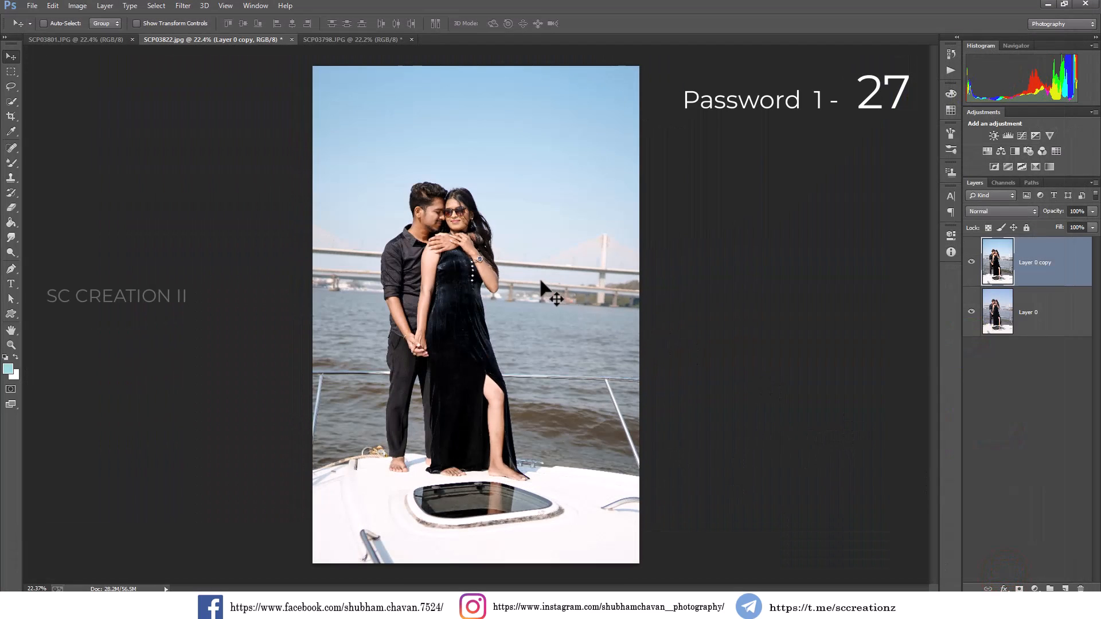
click(971, 262)
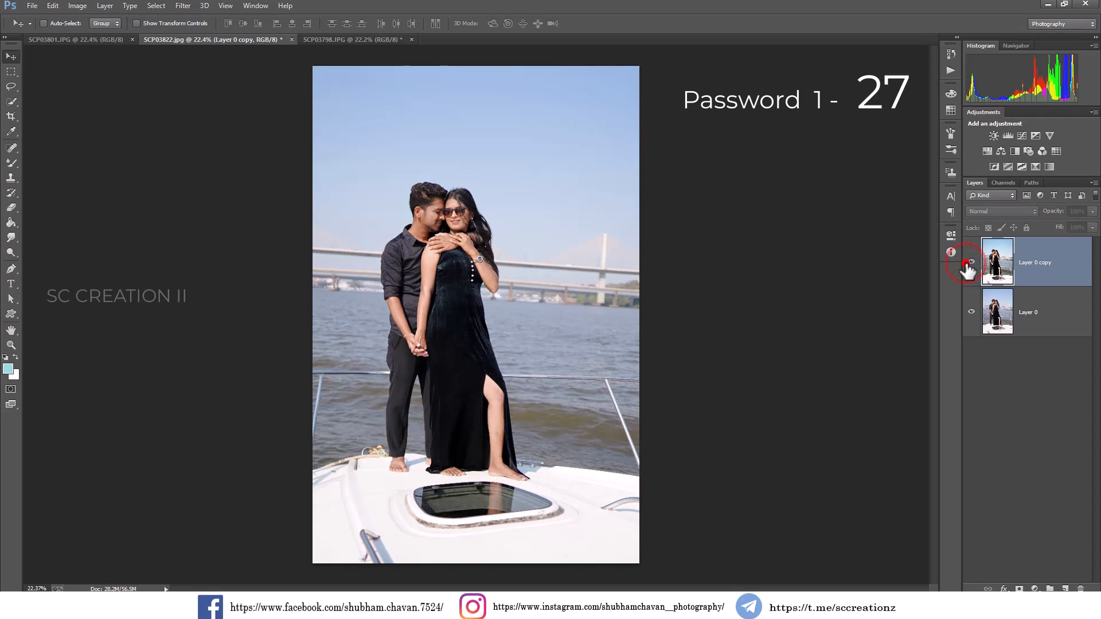
click(971, 263)
click(970, 262)
click(971, 263)
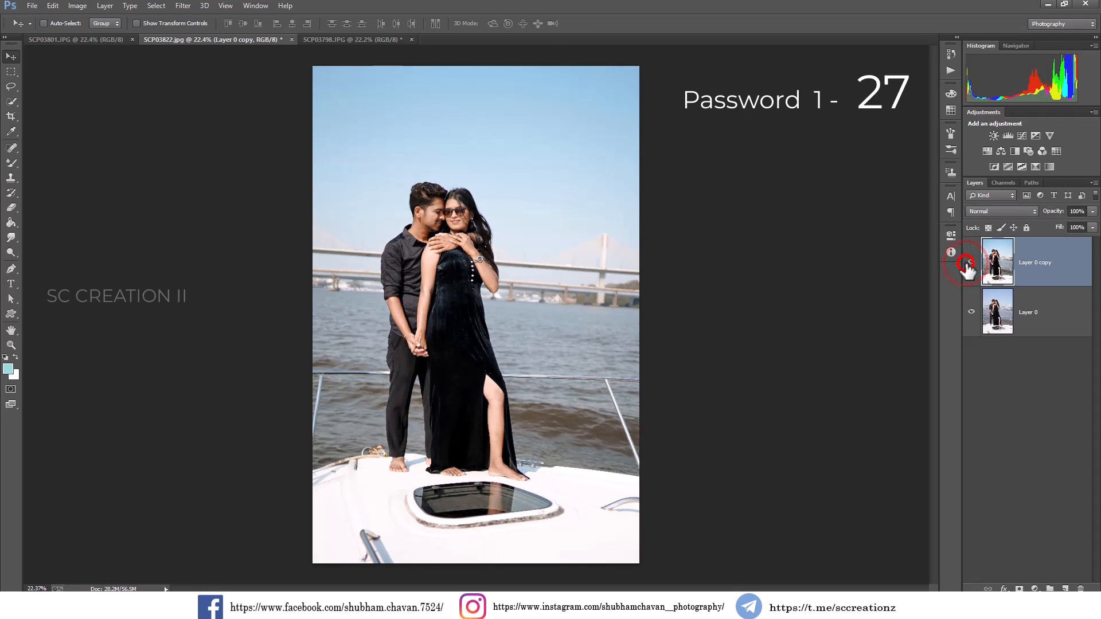
click(971, 262)
click(971, 263)
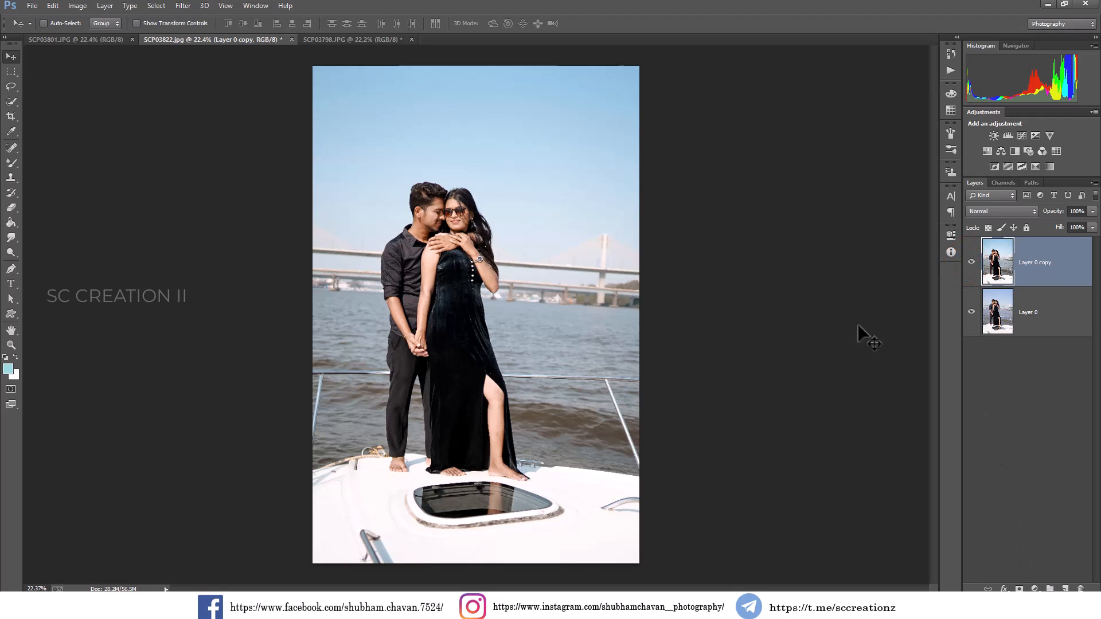
click(609, 248)
Switch to the SCP03798.JPG document and duplicate its Background layer.
click(331, 40)
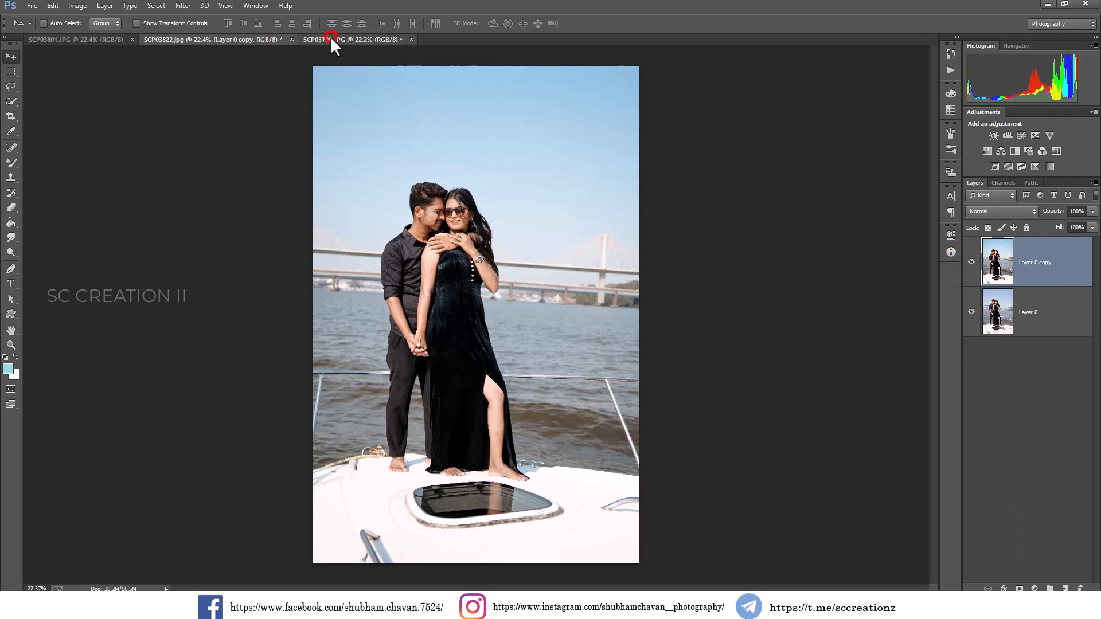
right_click(1031, 266)
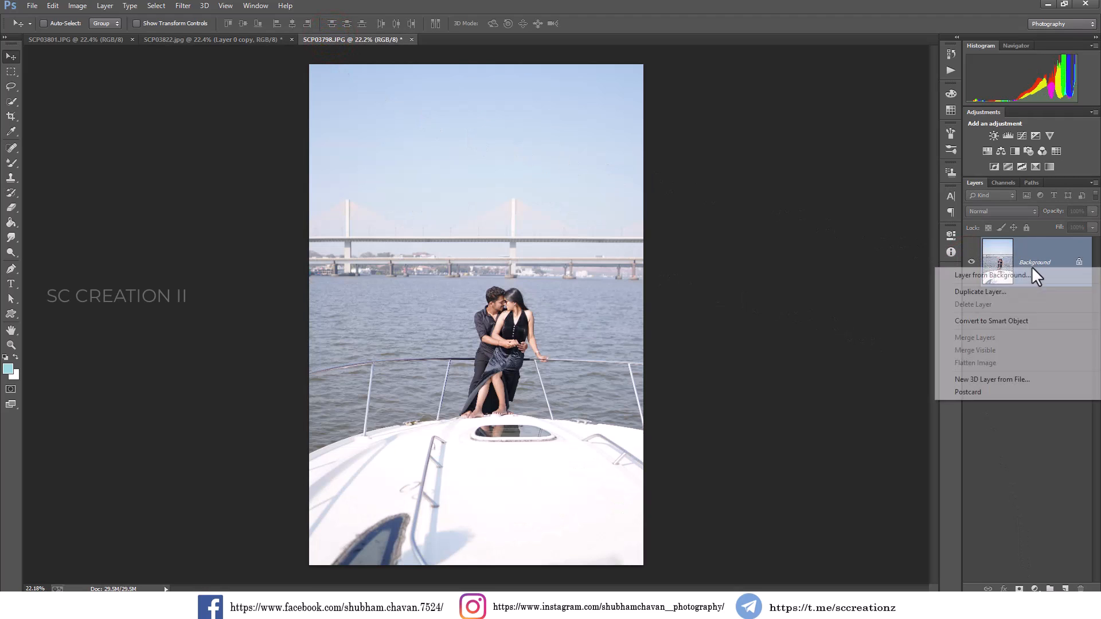
click(991, 296)
click(648, 184)
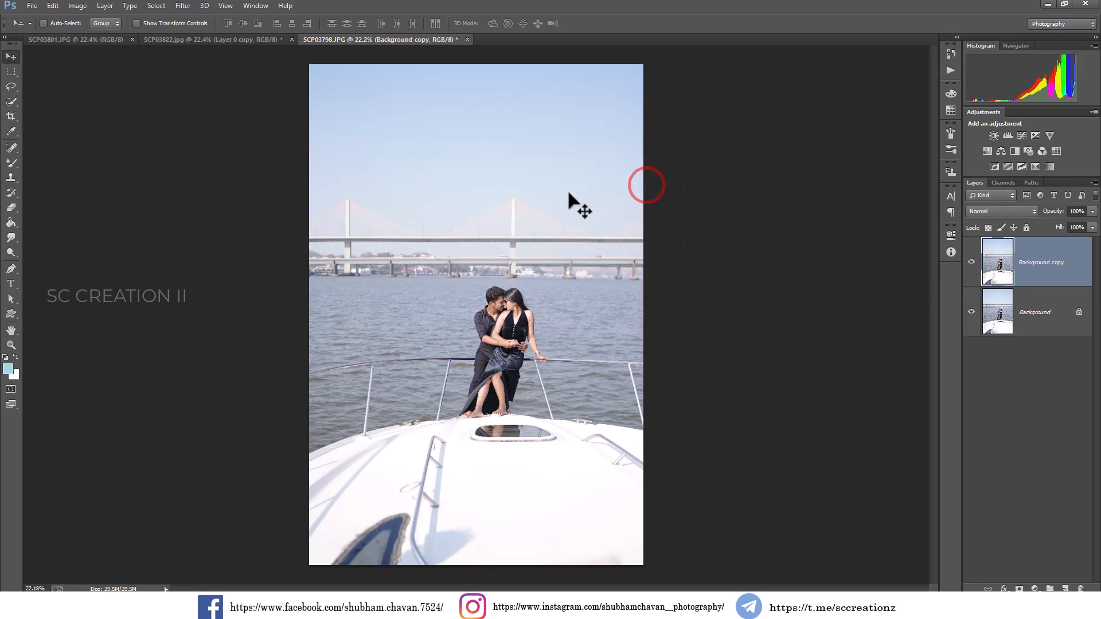
Apply Levels to Background copy with input black point 33 and midtones 0.92, and compare it with the original layer.
click(78, 6)
mouse_move(98, 34)
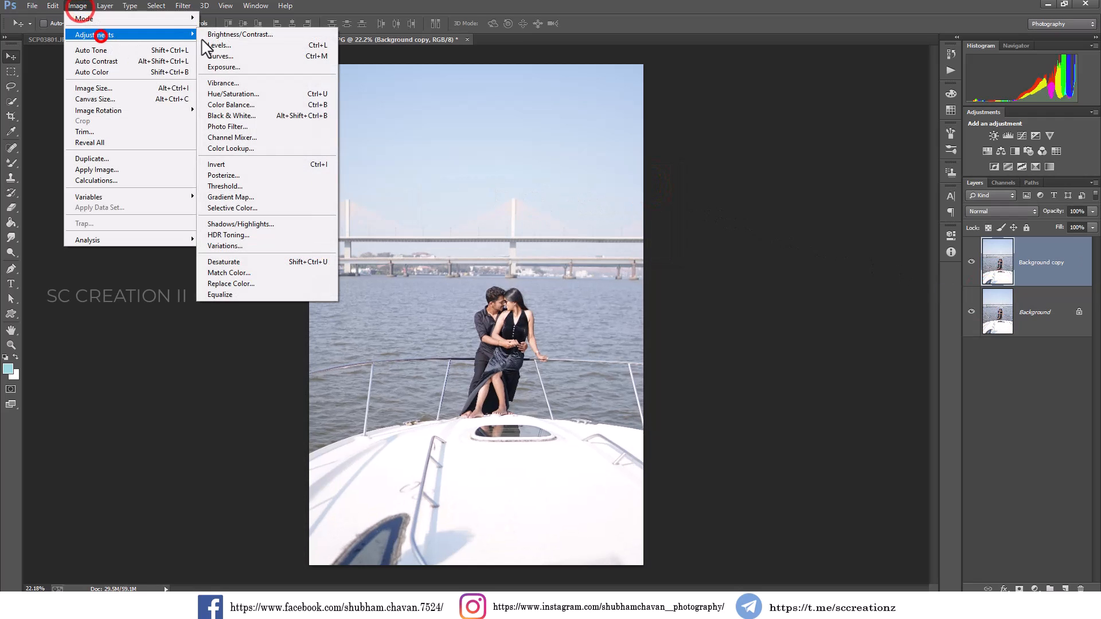
click(210, 43)
drag(801, 319, 821, 328)
click(985, 211)
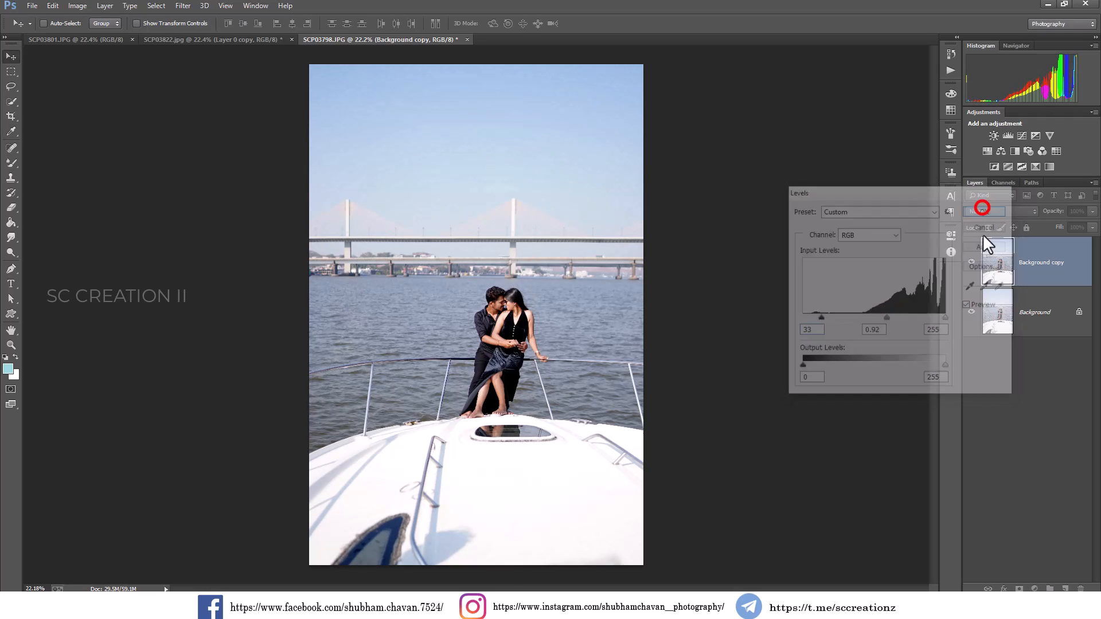
click(971, 267)
click(970, 268)
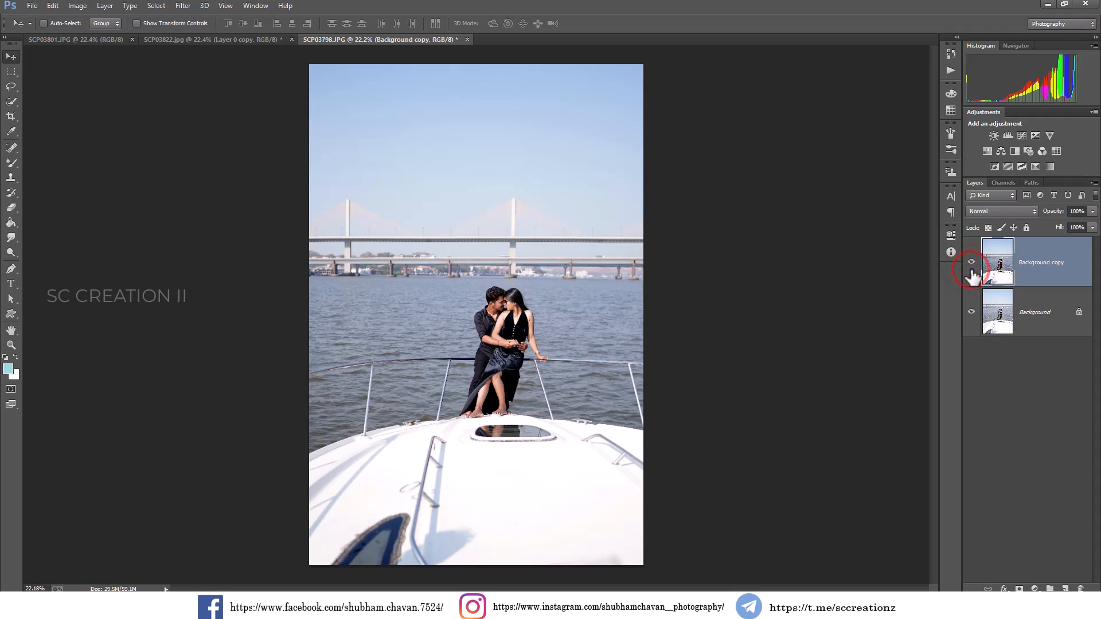
Reapply the last Camera Raw Filter on a duplicate of Background copy, and toggle the new layer's visibility to compare.
right_click(1042, 276)
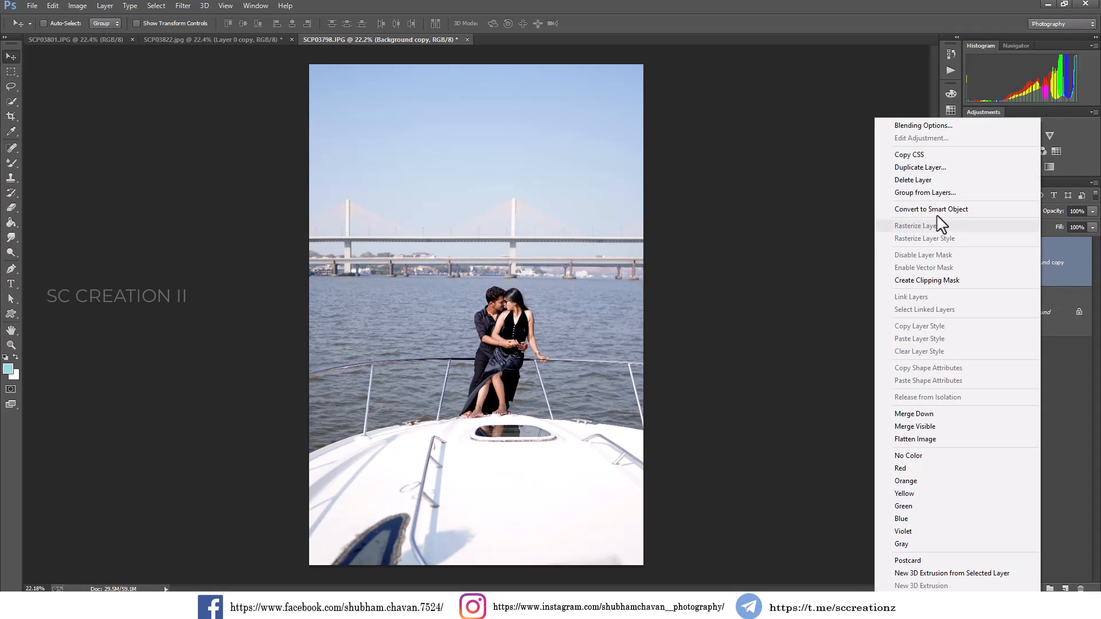
click(911, 168)
click(650, 185)
click(183, 6)
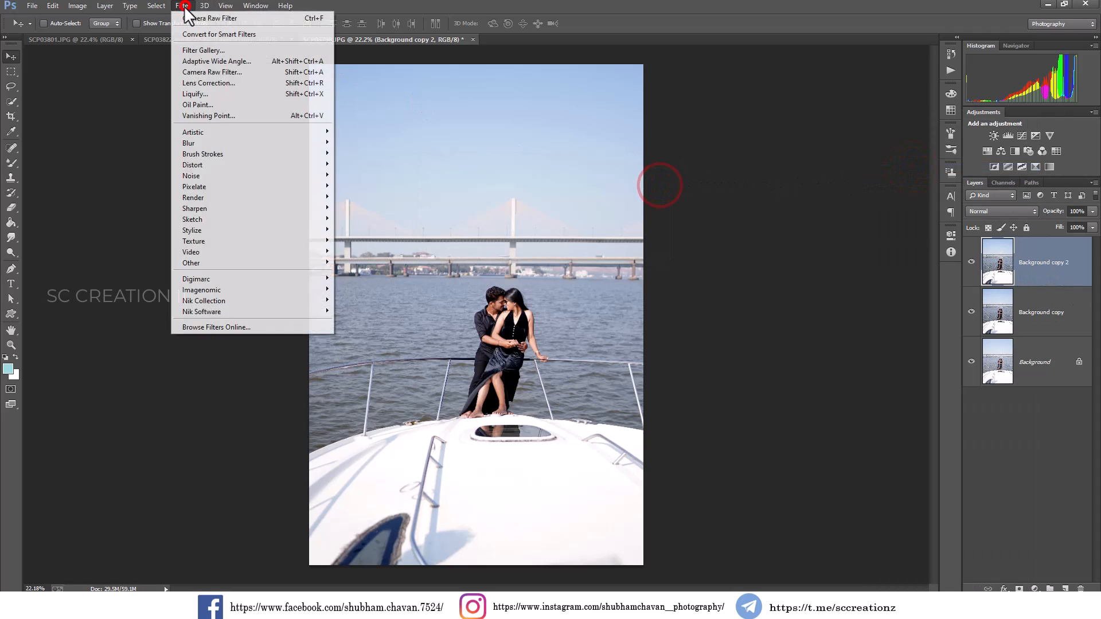
click(264, 19)
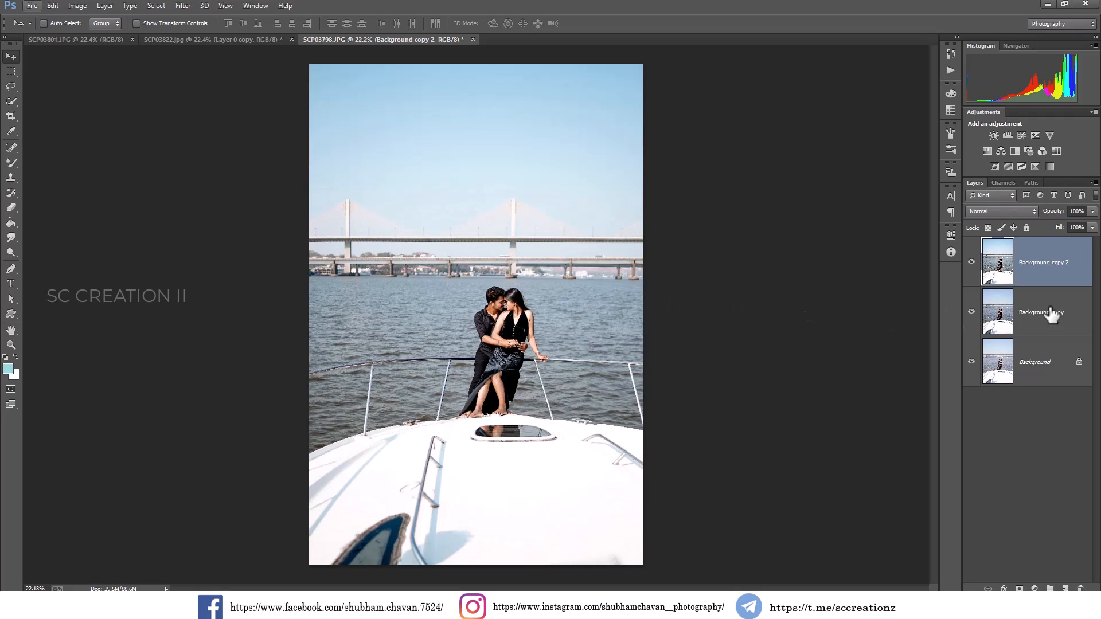
click(970, 266)
click(971, 266)
click(971, 265)
click(971, 266)
Add a Curves adjustment layer above the photo, lowering the white end point's output and lifting the midtones slightly.
click(1035, 589)
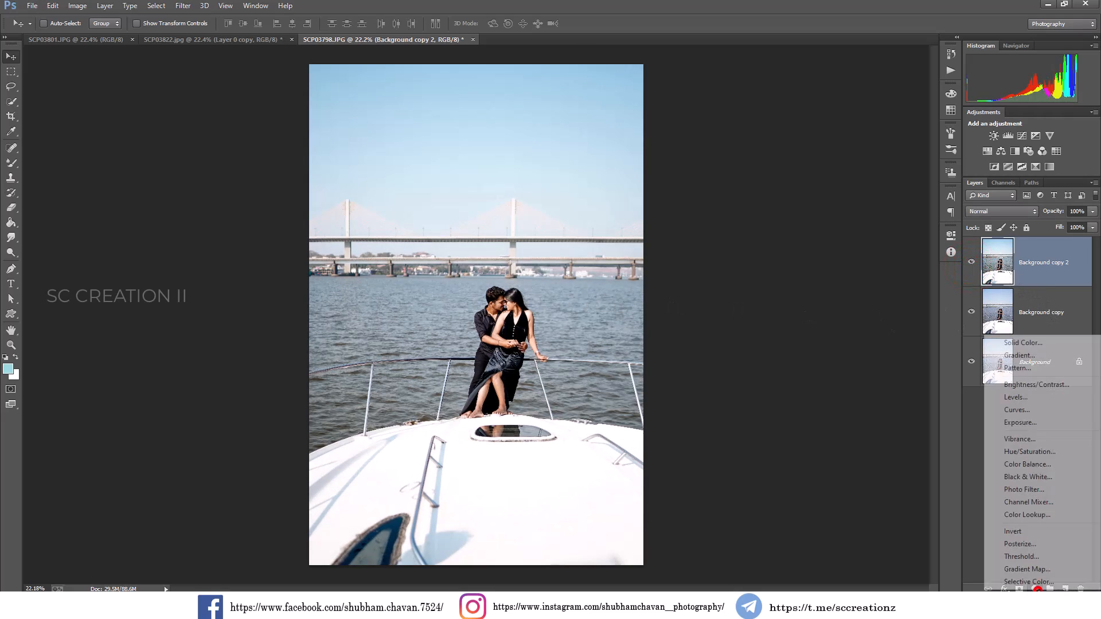
click(1017, 409)
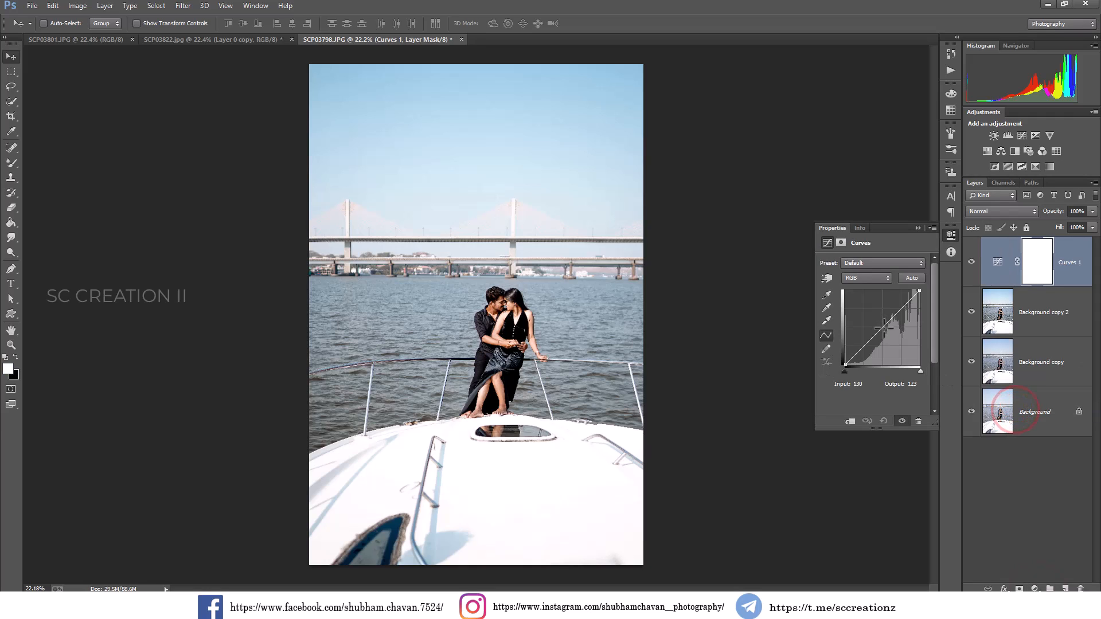
click(884, 328)
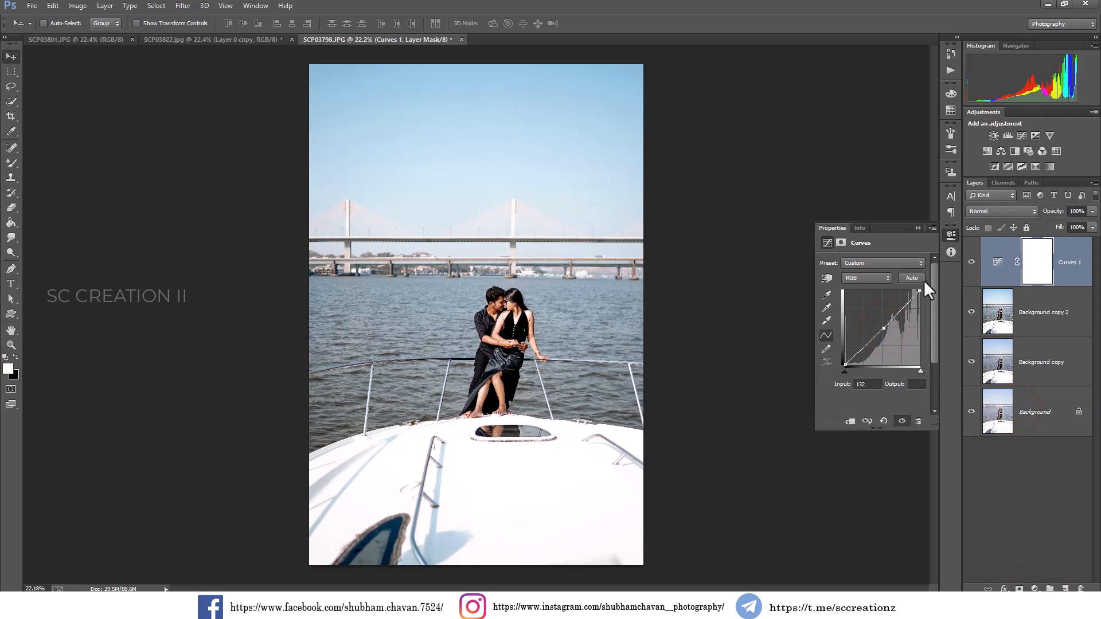
drag(919, 291, 932, 294)
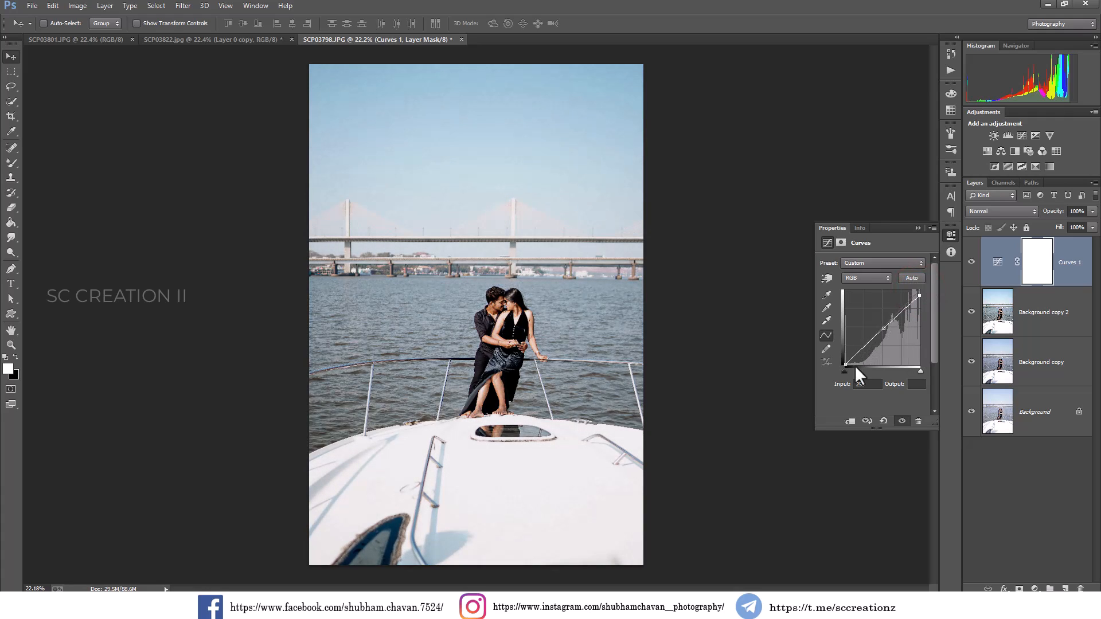
mouse_move(846, 363)
mouse_down()
mouse_move(843, 352)
mouse_move(845, 364)
mouse_up()
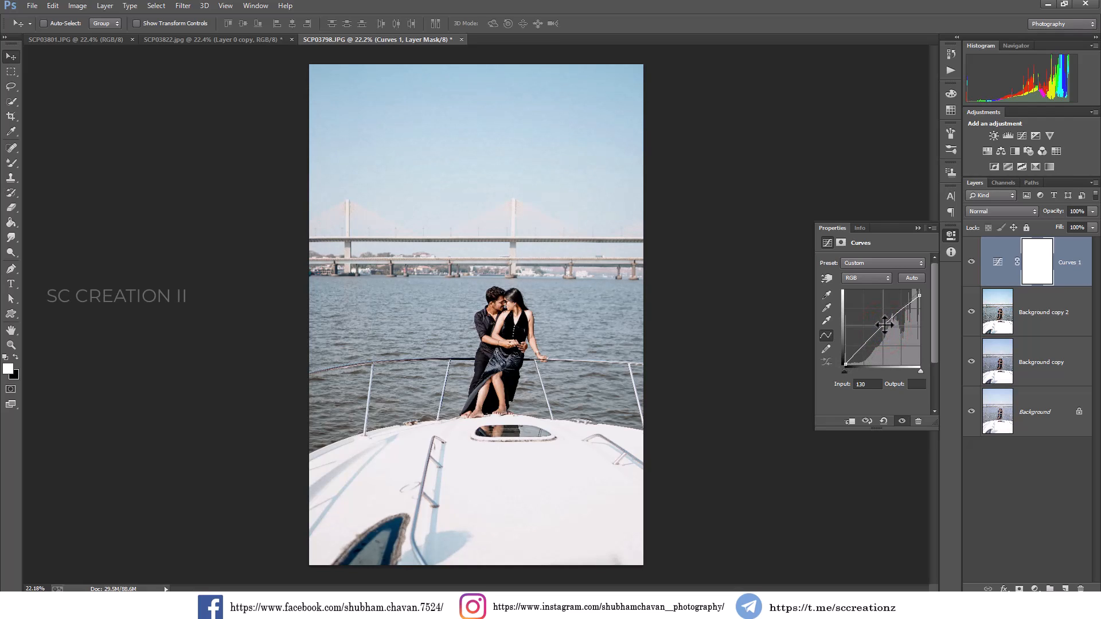
click(884, 324)
click(917, 228)
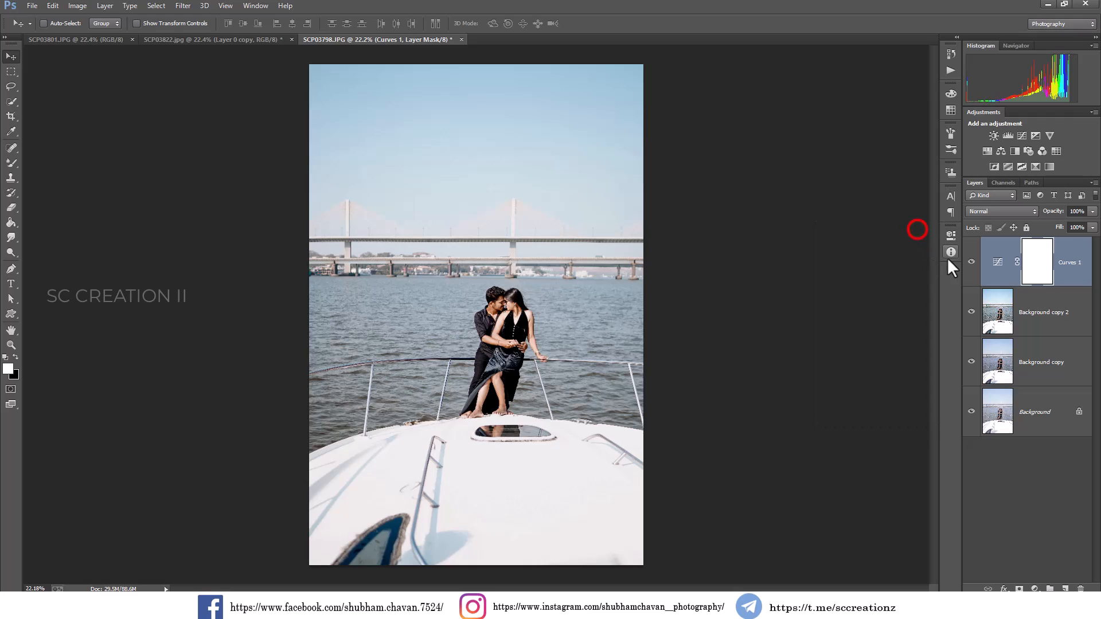
Compare the photo with and without Curves 1, and merge that adjustment layer down into Background copy 2.
click(972, 262)
click(971, 262)
click(971, 262)
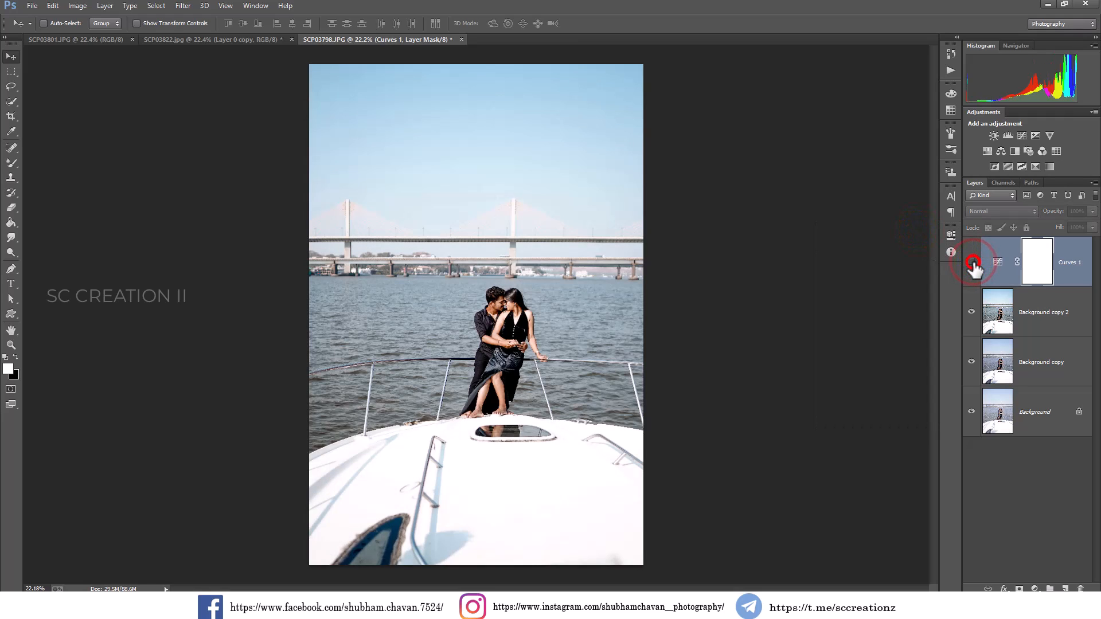
click(971, 262)
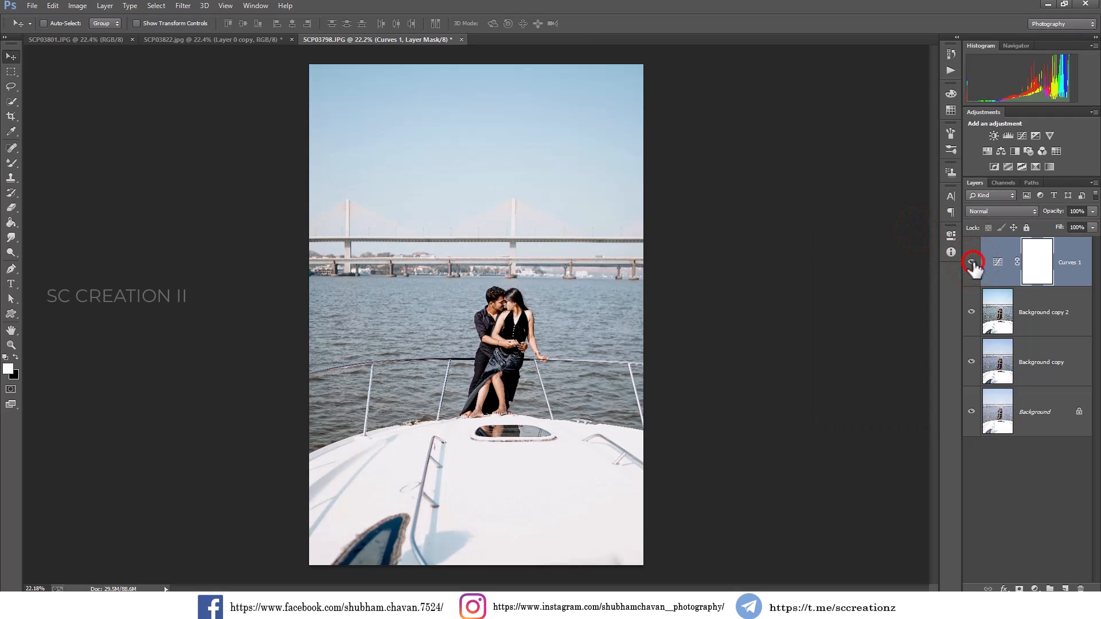
right_click(1070, 283)
click(966, 414)
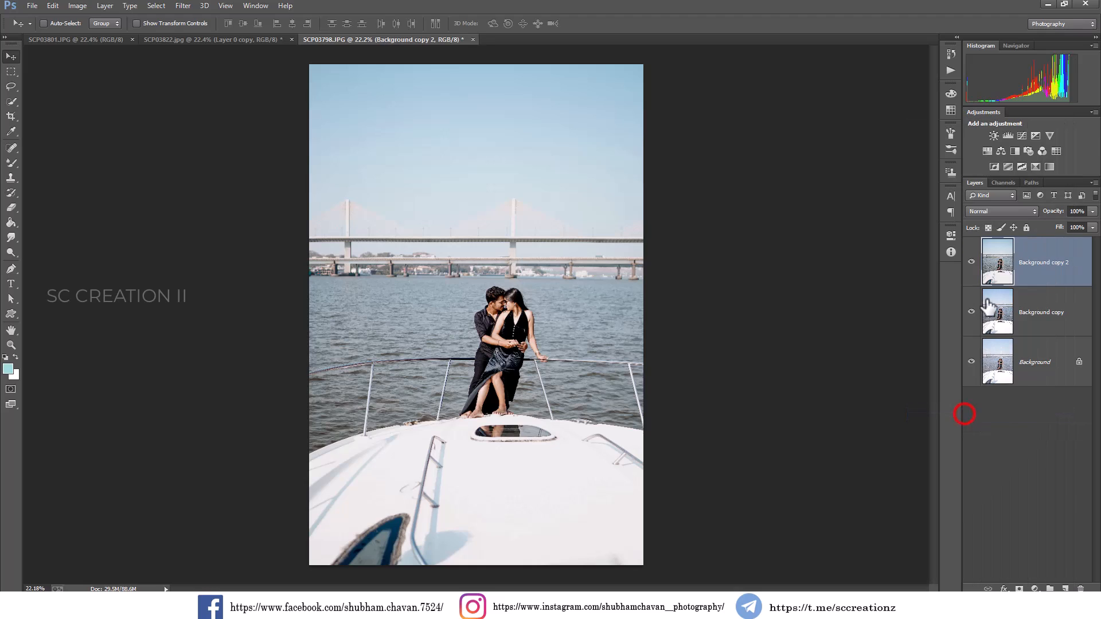
click(970, 268)
click(971, 269)
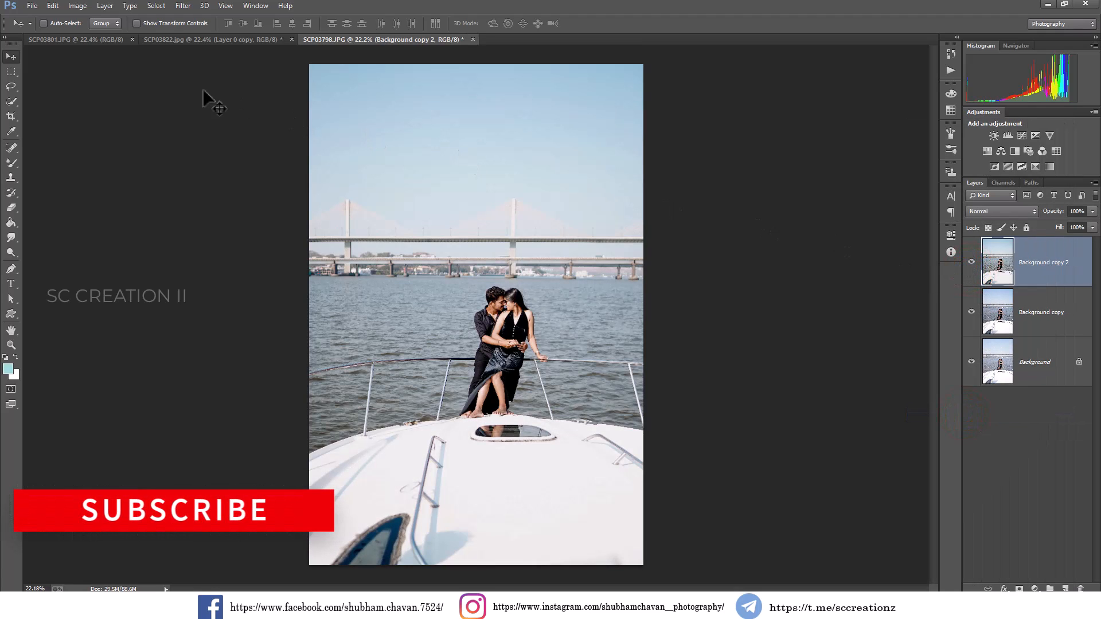
Switch to the SCP03801.JPG photo and duplicate its Background layer as Background copy.
click(77, 44)
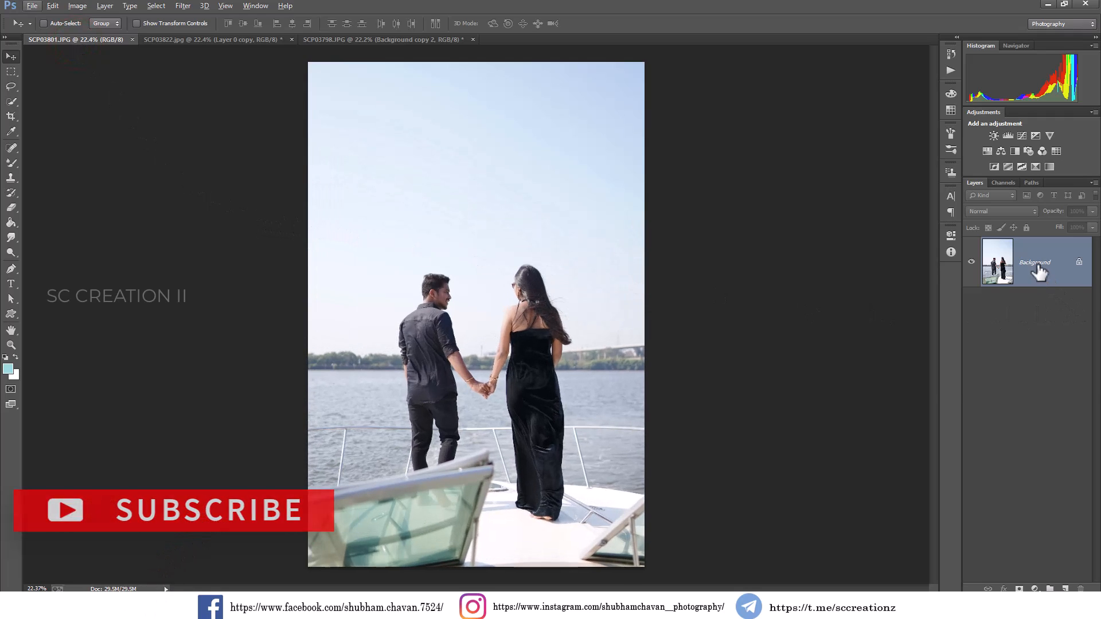
right_click(1026, 268)
click(991, 286)
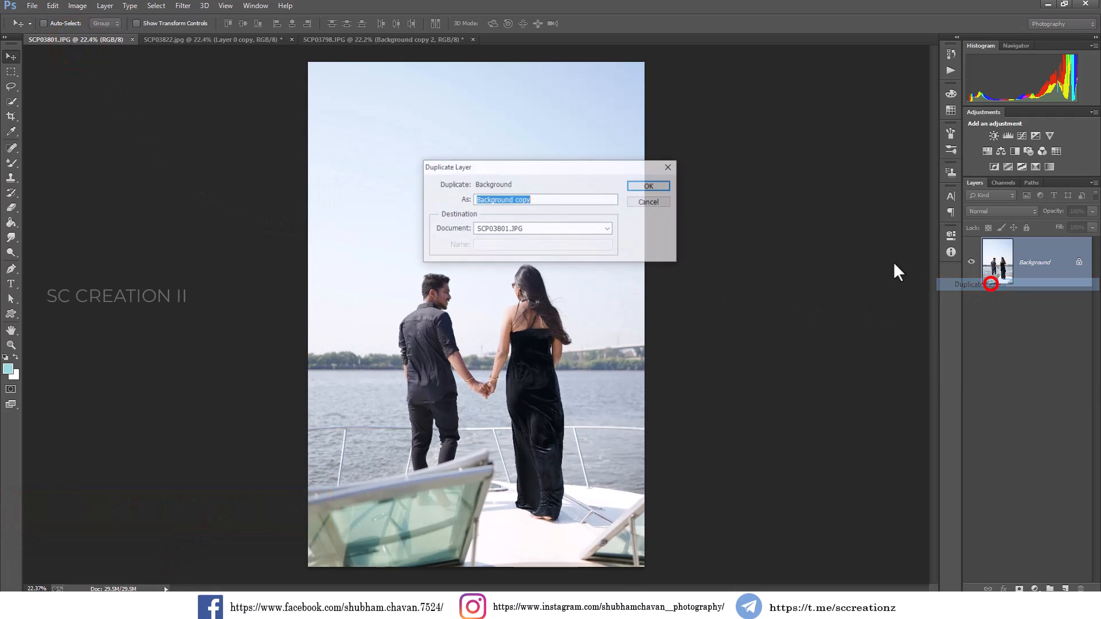
click(640, 186)
Apply Levels to Background copy with the input black point raised slightly, and toggle the layer's visibility to compare.
click(77, 6)
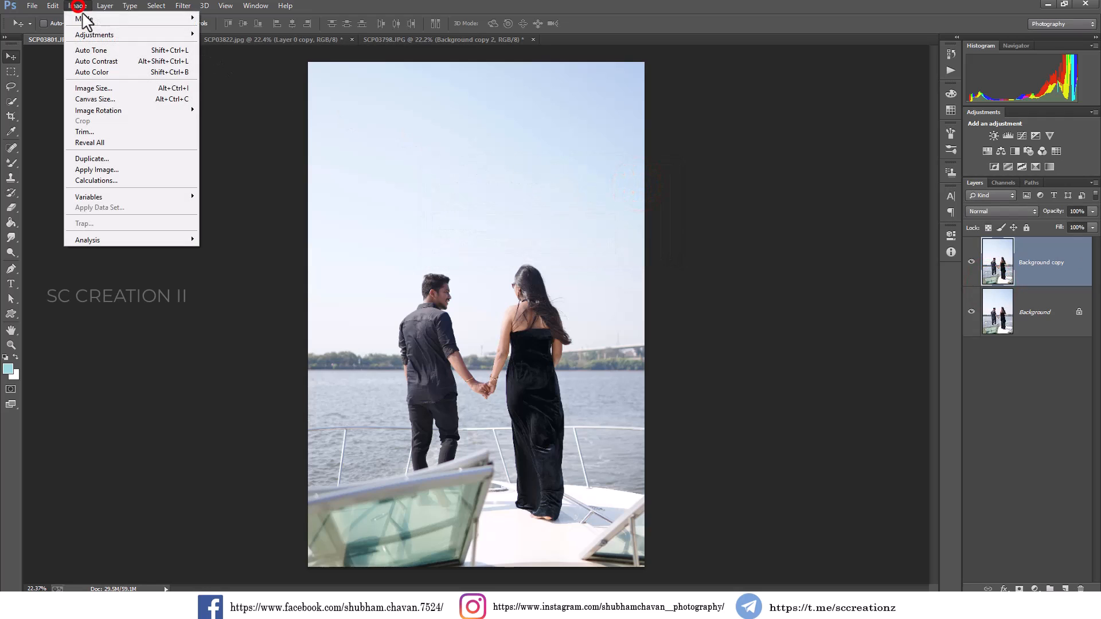
click(115, 33)
click(266, 47)
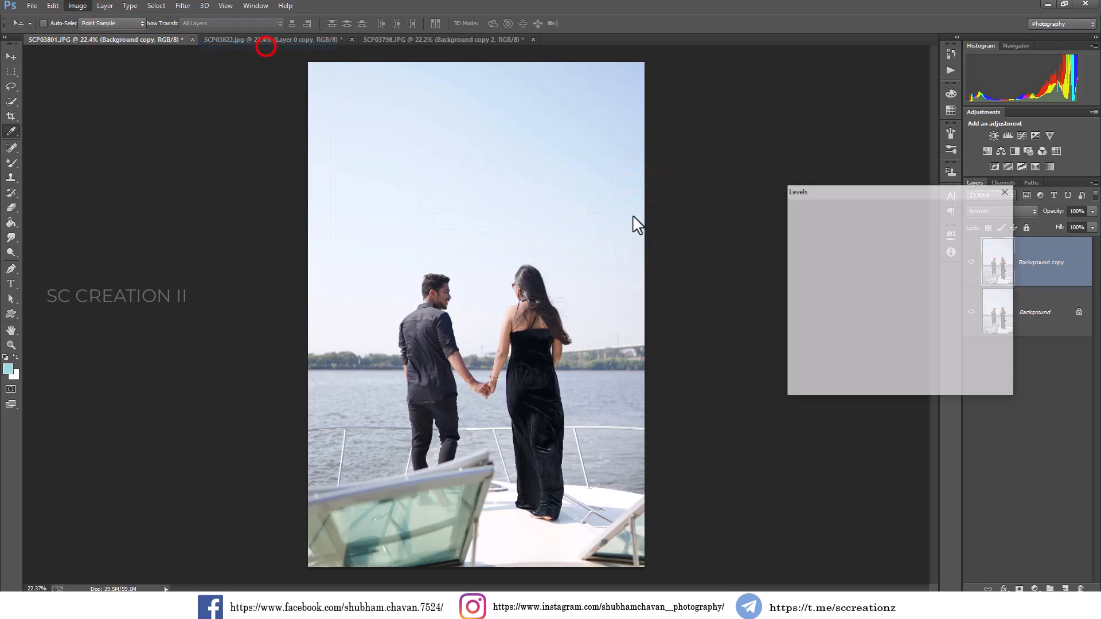
drag(801, 317, 805, 317)
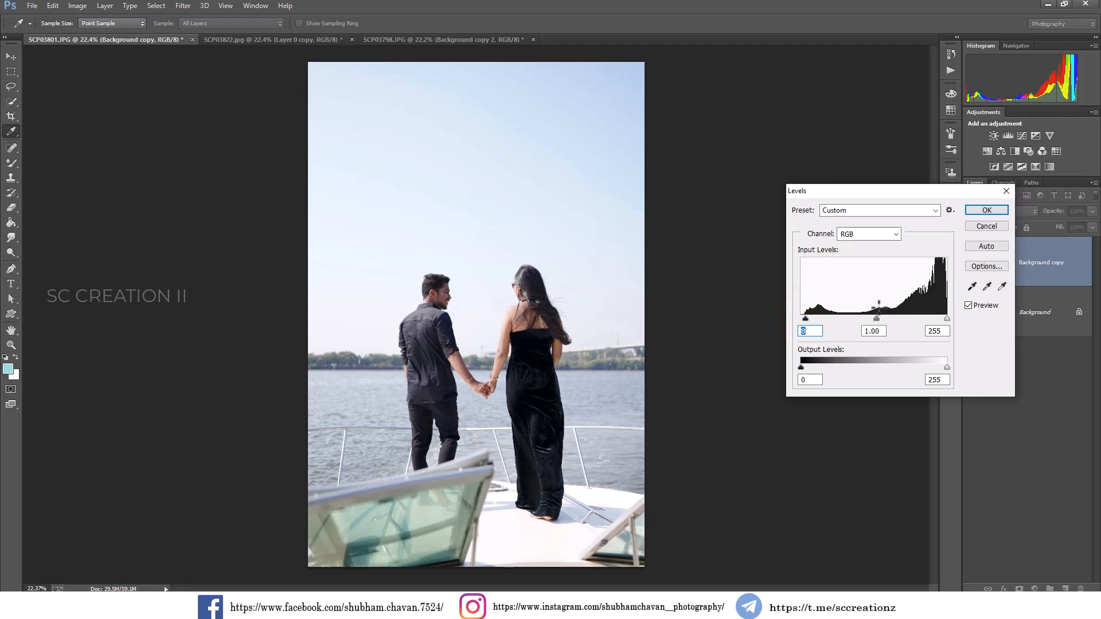
click(987, 210)
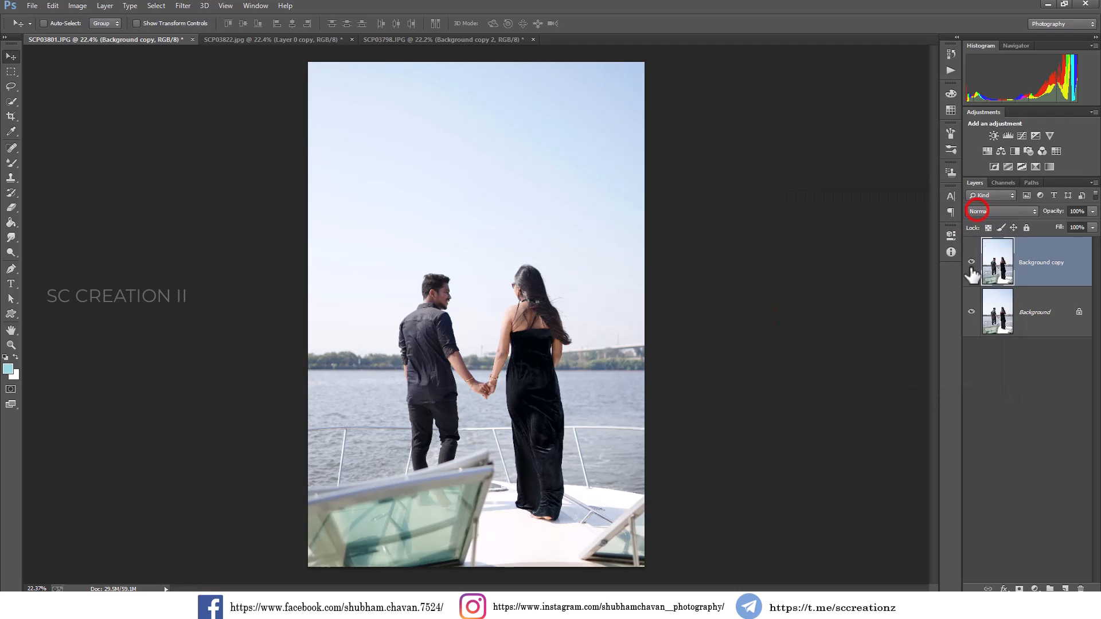
click(971, 265)
Reapply the last Camera Raw Filter to Background copy and compare it with the original layer.
click(183, 7)
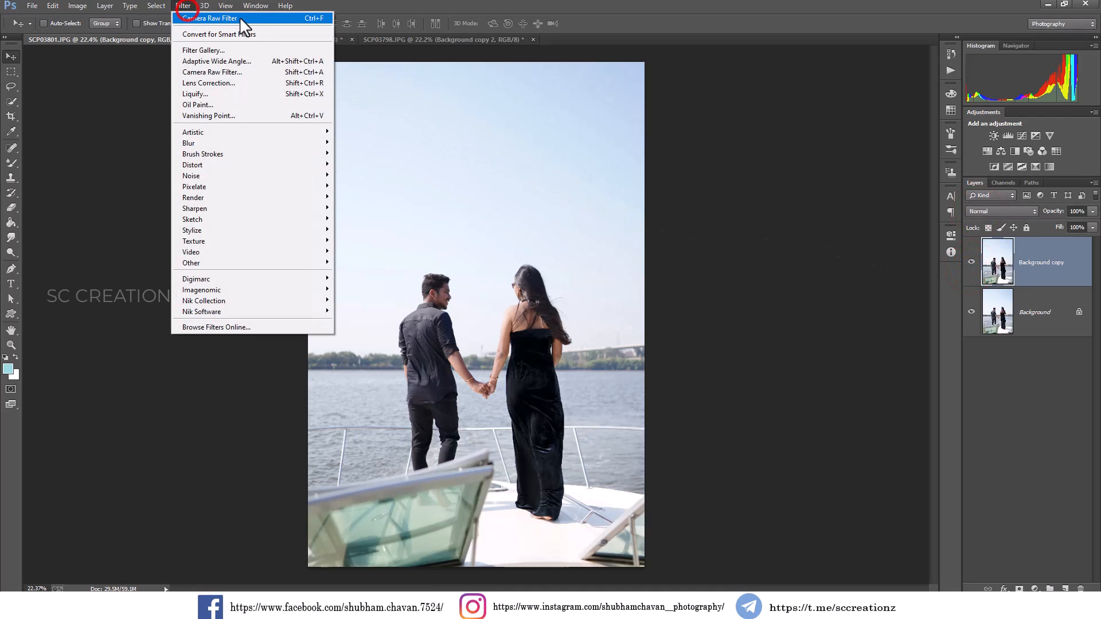
click(250, 19)
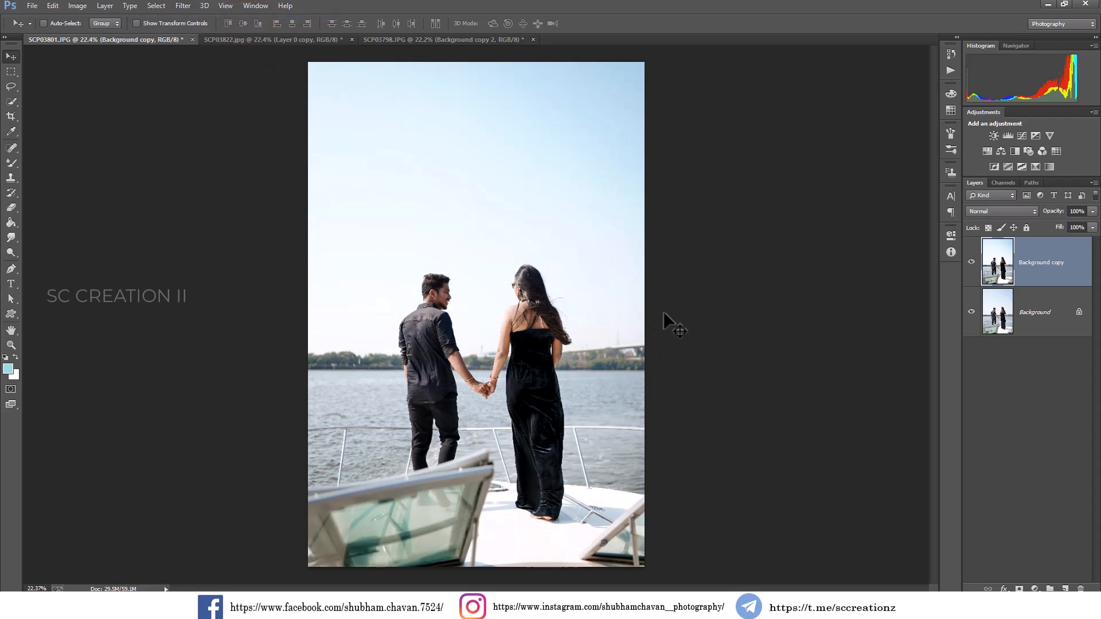
click(970, 262)
click(971, 262)
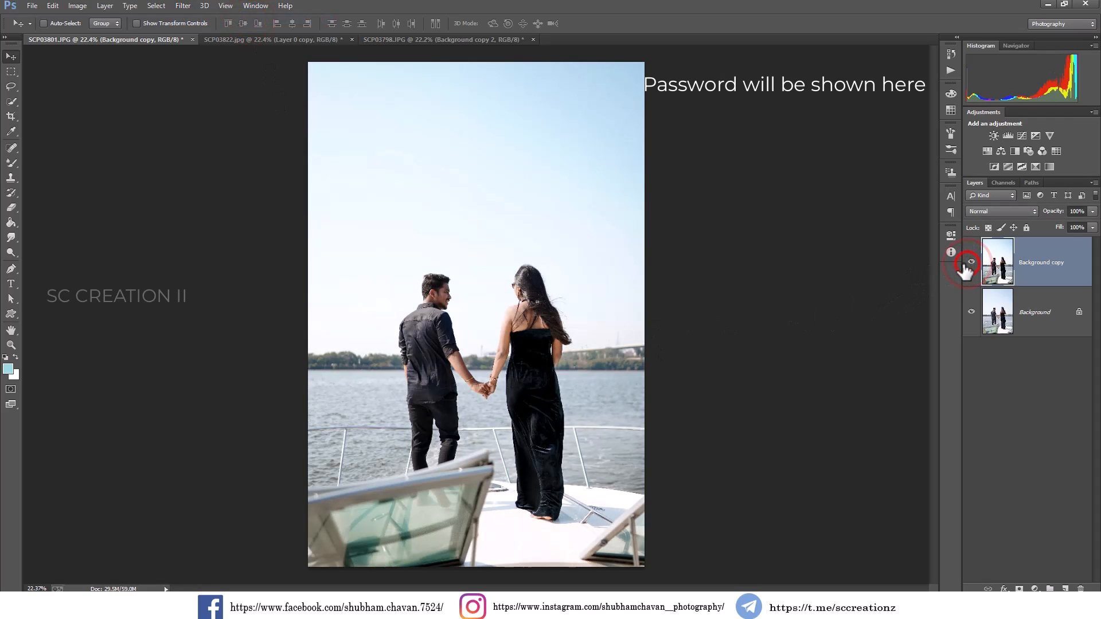
Start a new Camera Raw Filter on Background copy and set the Oranges luminance to +20 in the Color Mixer.
click(176, 6)
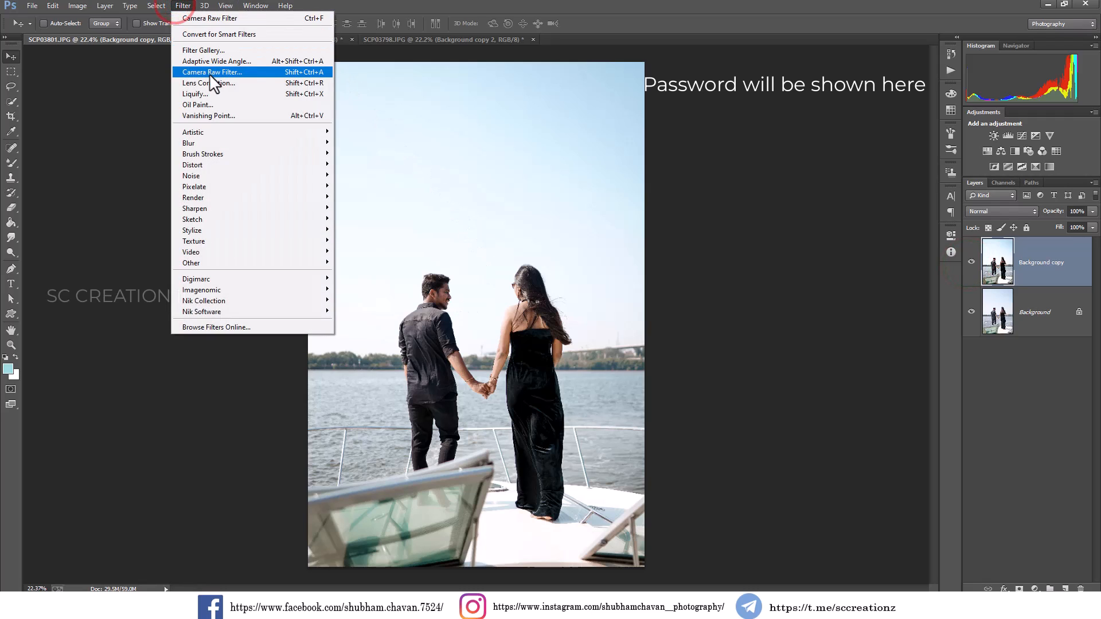
click(232, 71)
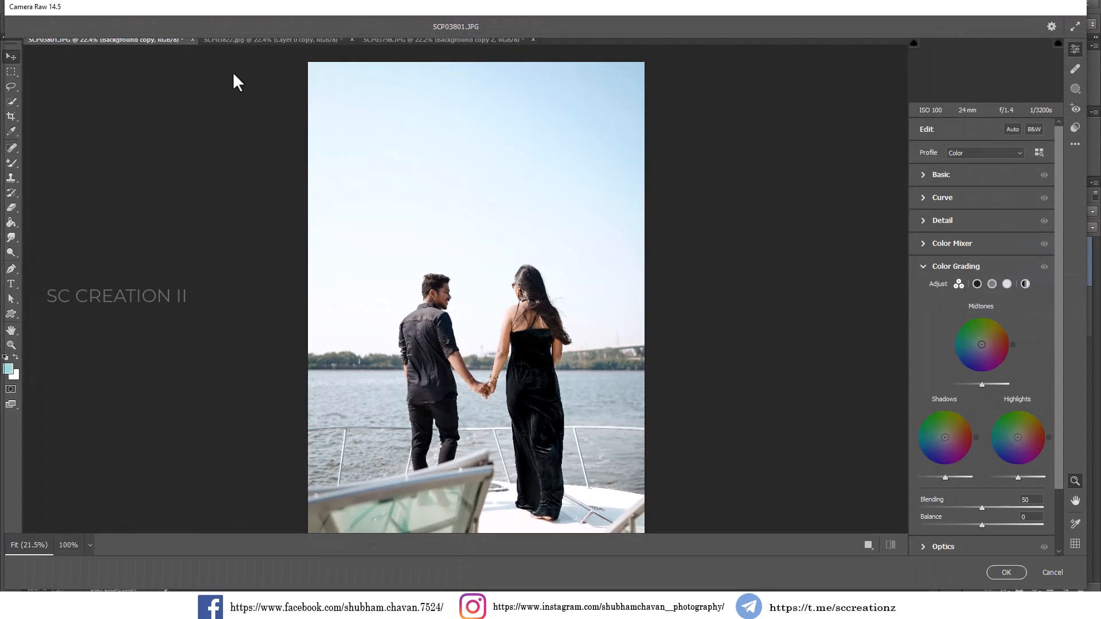
click(954, 243)
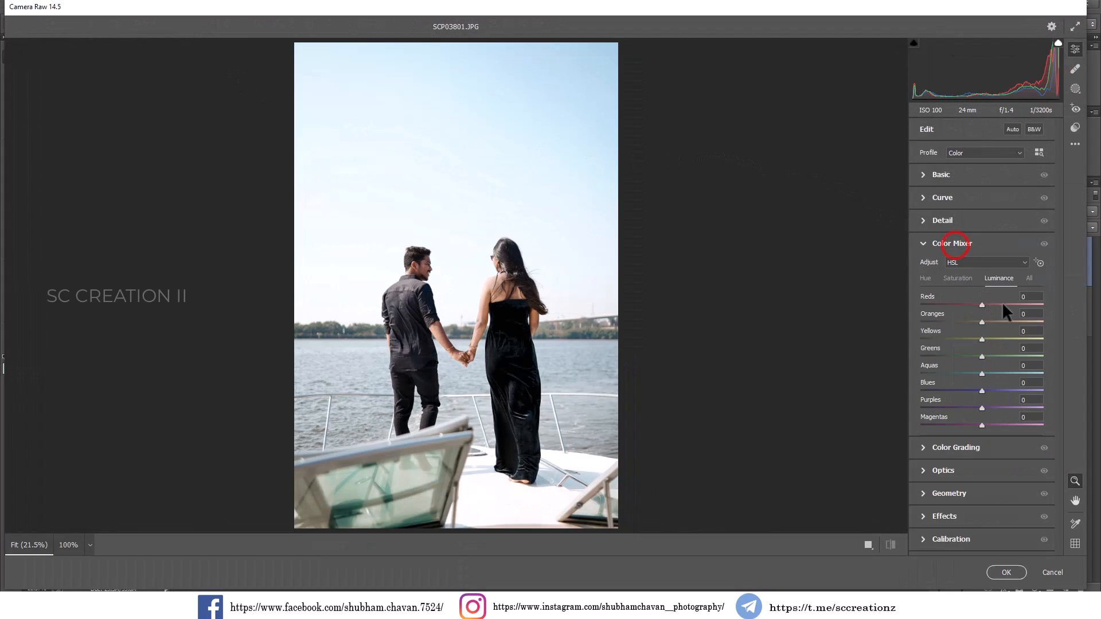
mouse_move(988, 318)
mouse_down()
mouse_move(998, 316)
mouse_move(968, 315)
mouse_move(996, 318)
mouse_up()
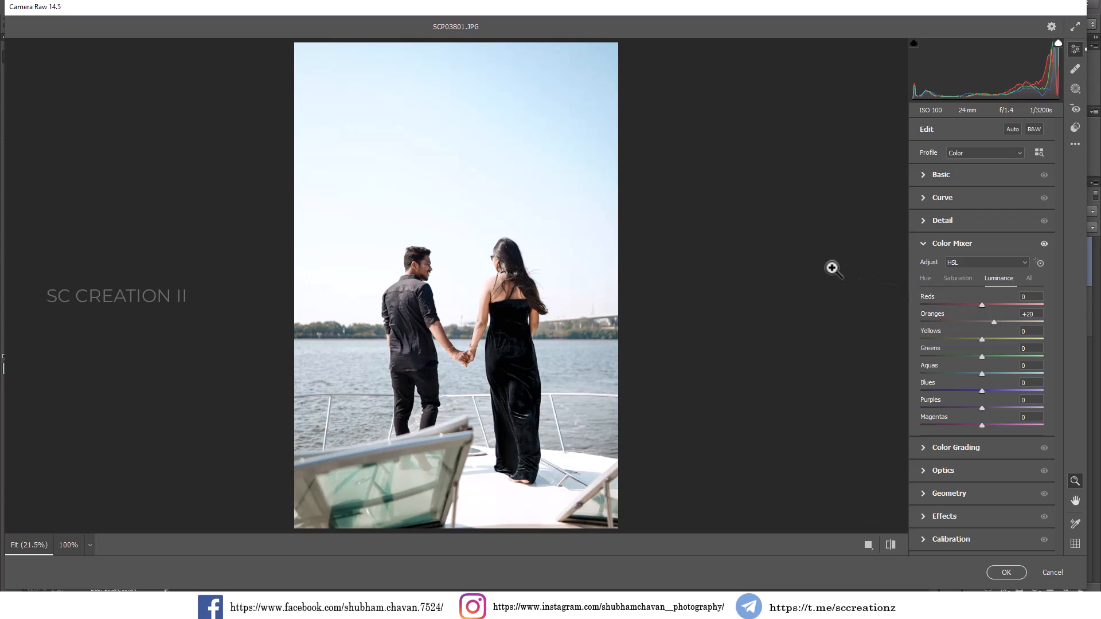
Set the Basic tone adjustments to Highlights -25, Shadows +14 and Whites -10.
click(944, 176)
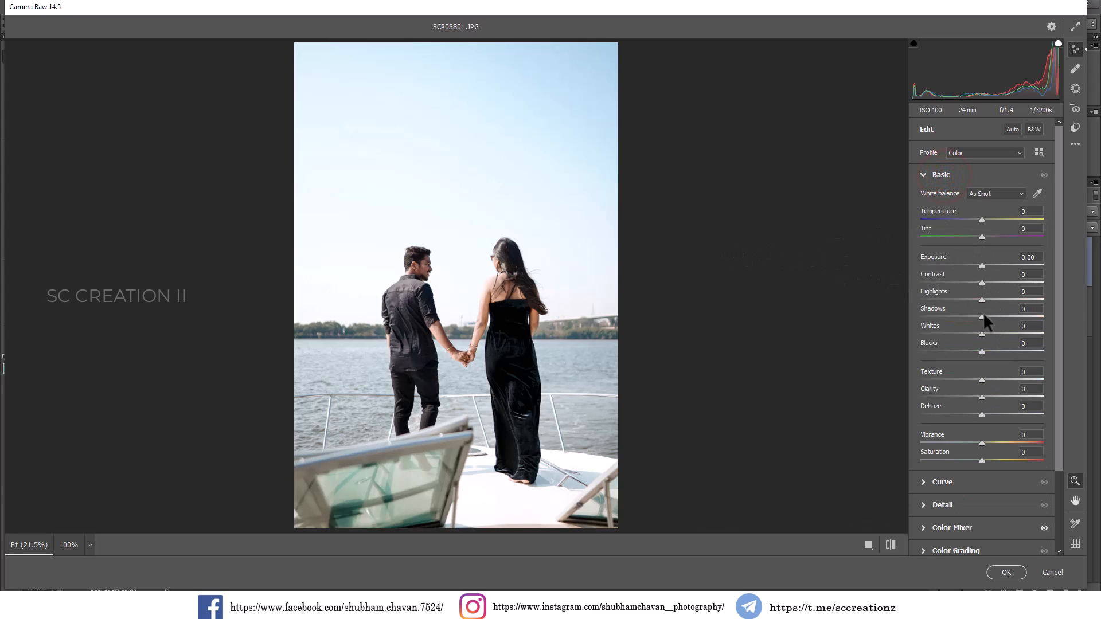
mouse_move(983, 313)
mouse_down()
mouse_move(1010, 314)
mouse_move(979, 314)
mouse_move(992, 314)
mouse_move(978, 335)
mouse_move(971, 299)
mouse_move(994, 299)
mouse_move(920, 297)
mouse_move(967, 299)
mouse_move(996, 316)
mouse_up()
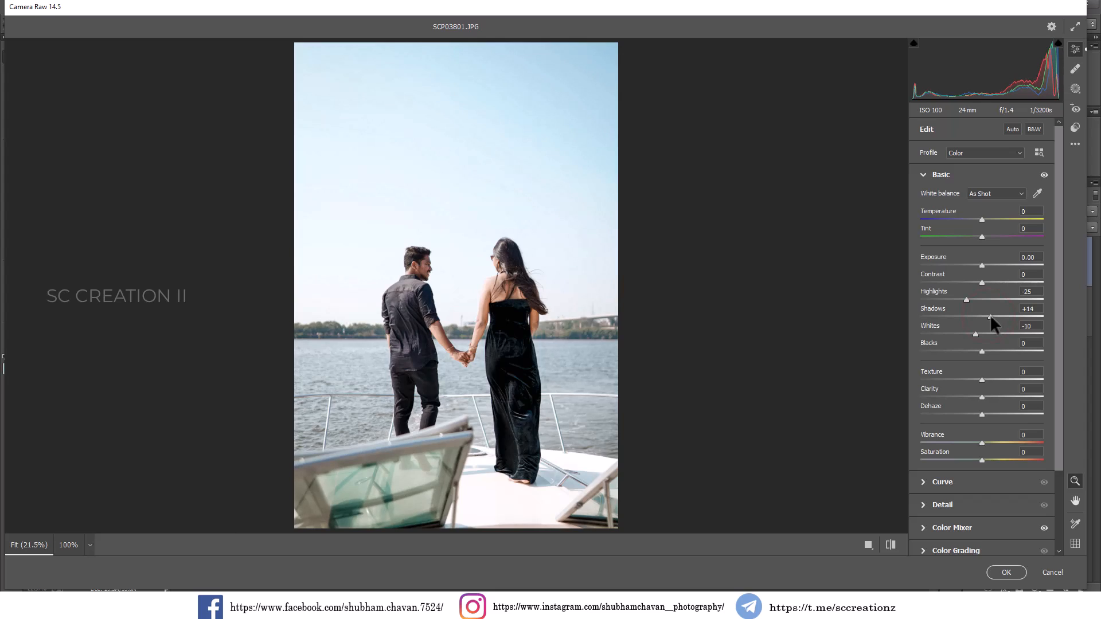
click(933, 175)
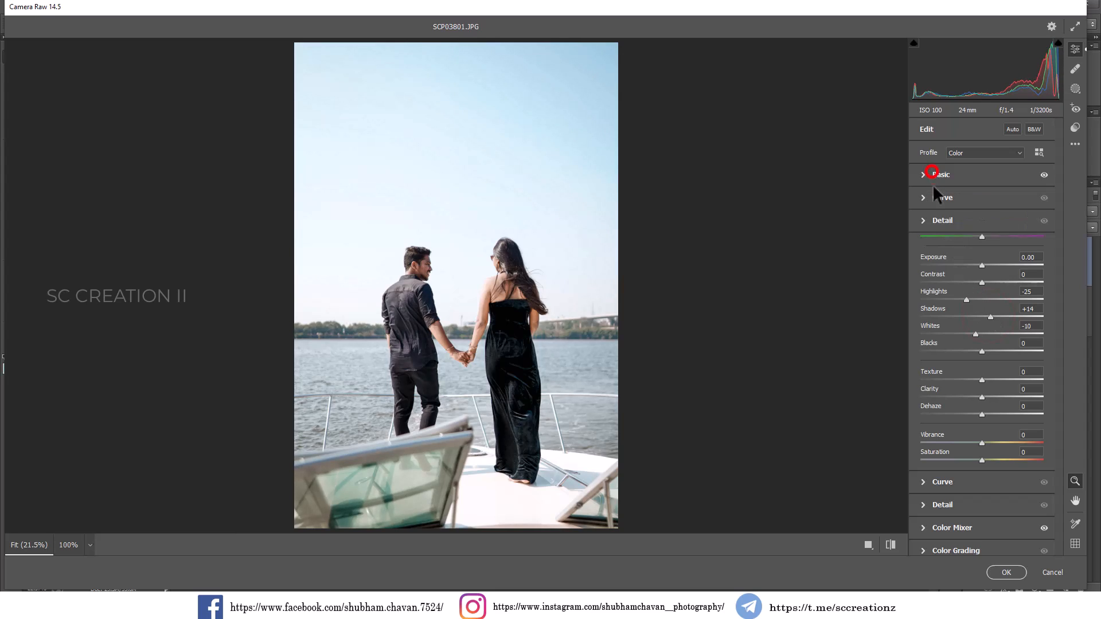
Set Noise Reduction to 24 and Color Noise Reduction to 20, and inspect the couple up close.
click(937, 218)
click(949, 270)
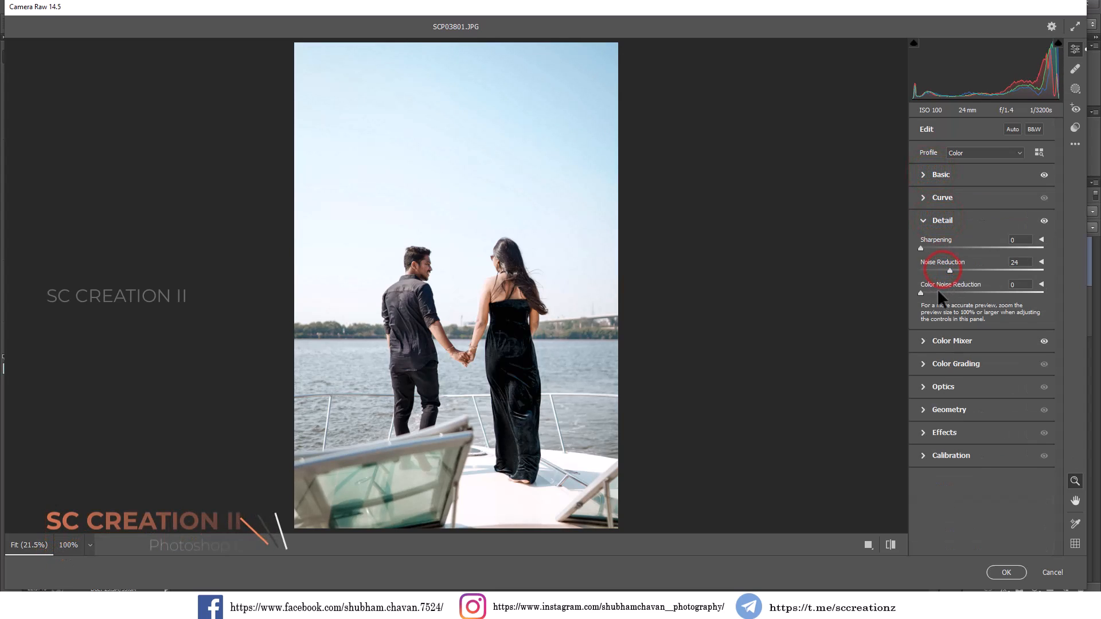
drag(932, 292, 944, 293)
drag(520, 272, 546, 298)
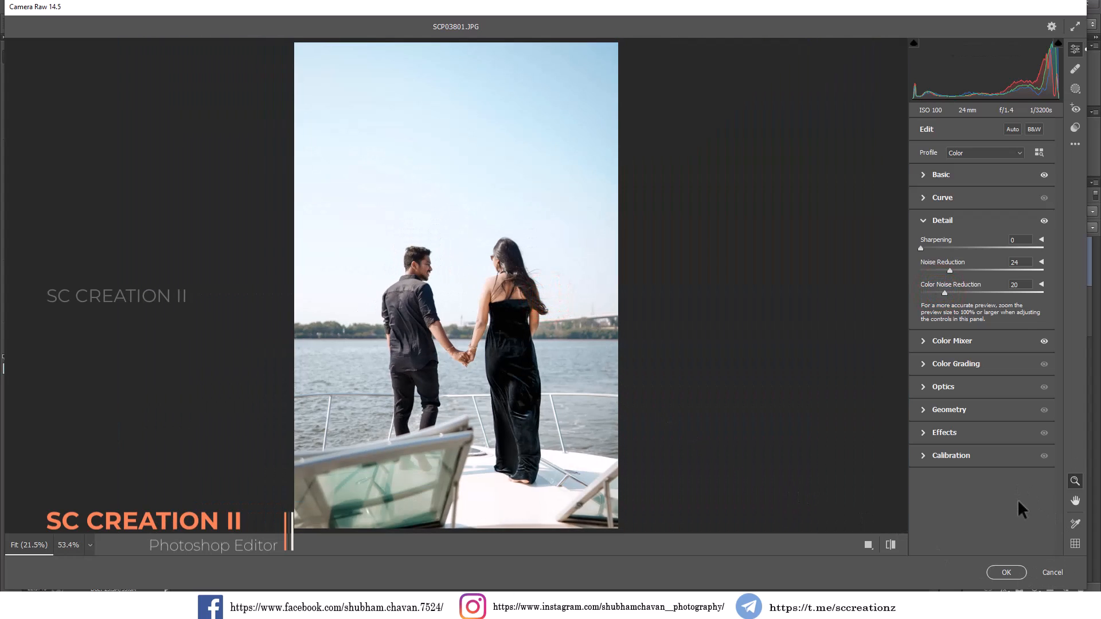
Create a new brush mask and paint it over the man's face with a slightly enlarged brush.
click(462, 266)
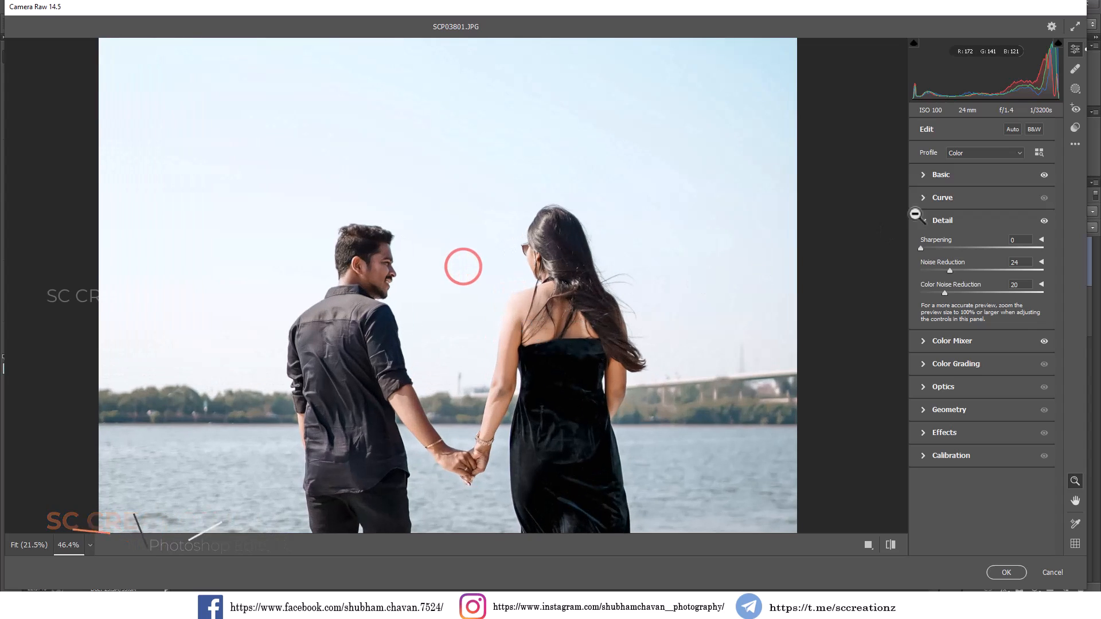
click(1073, 94)
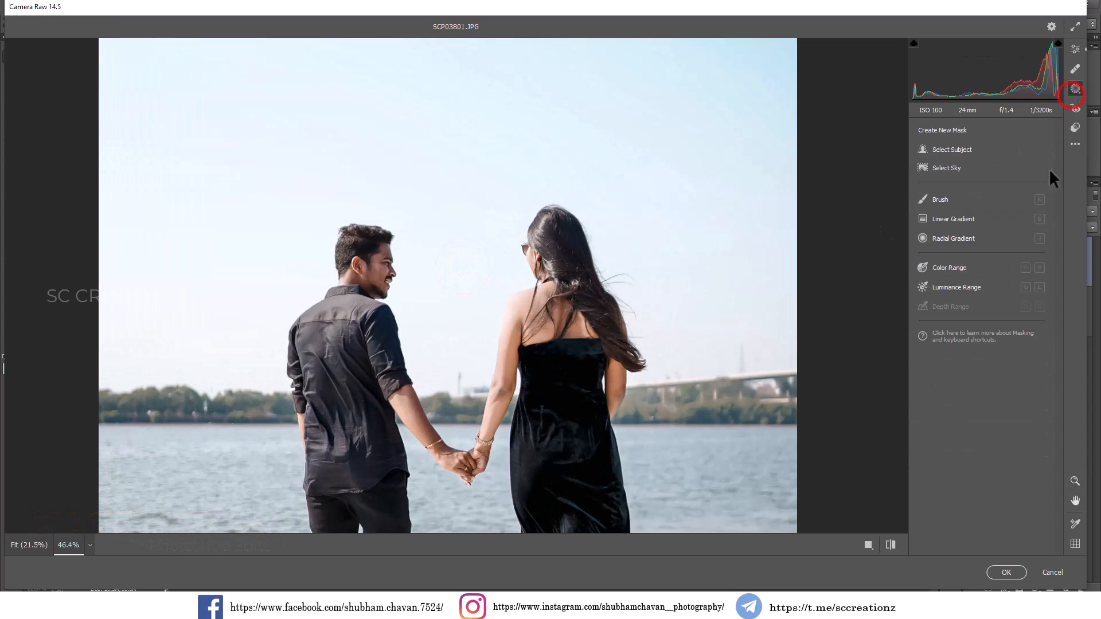
click(942, 199)
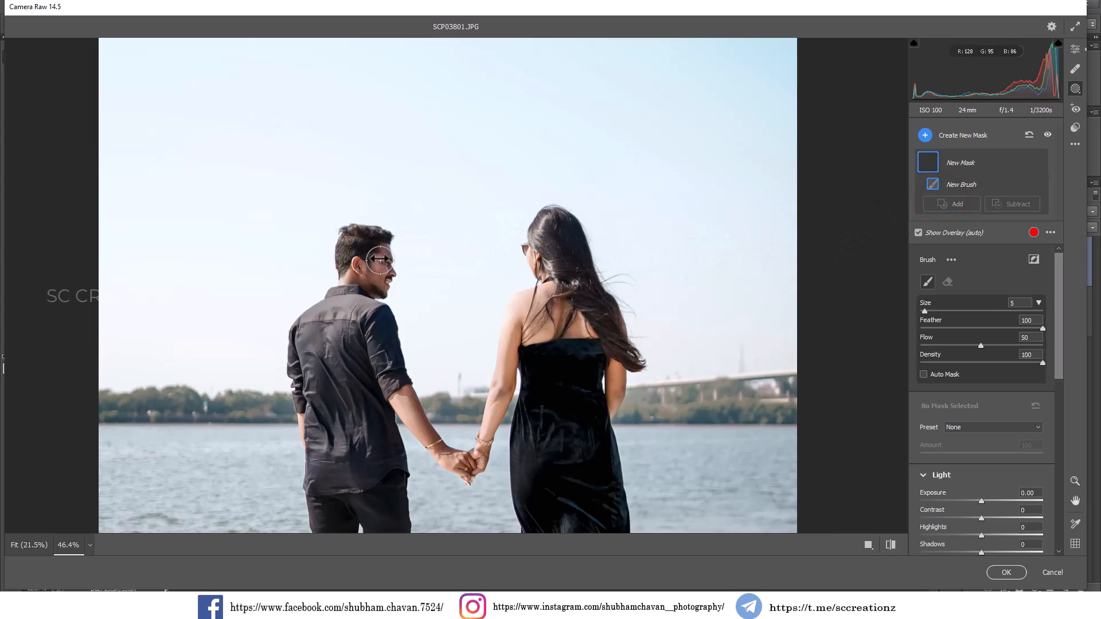
key(bracketright)
key(bracketright)
mouse_move(374, 251)
mouse_down()
mouse_move(377, 275)
mouse_move(395, 269)
mouse_move(330, 267)
mouse_move(355, 269)
mouse_up()
scroll(980, 516, down, 3)
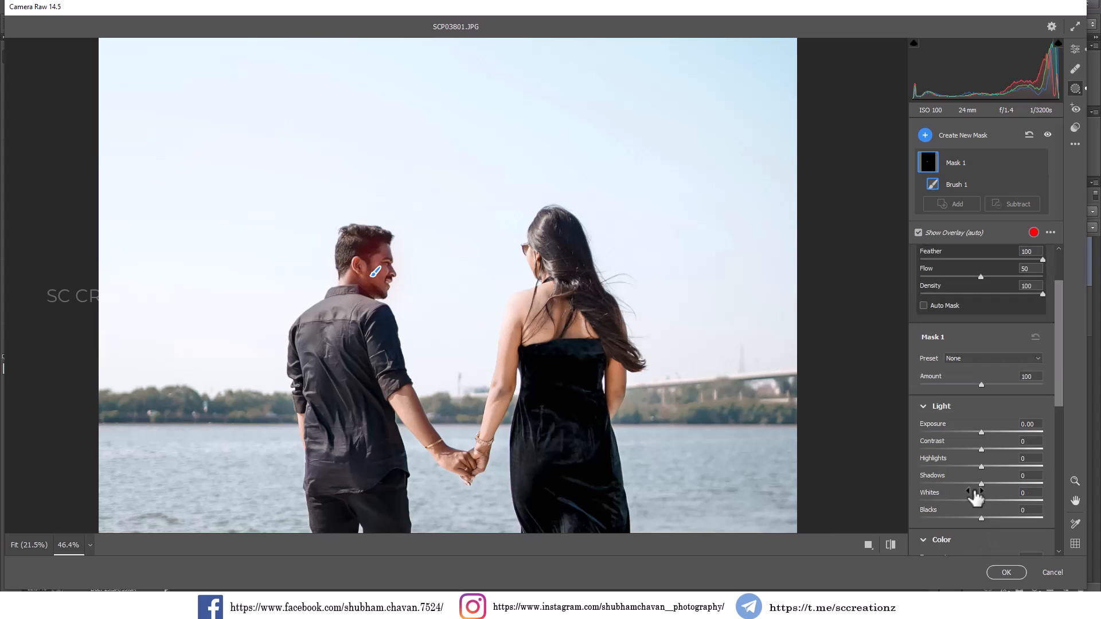
Set the face mask's Shadows to +44, raise its Highlights, and apply the Camera Raw Filter to the layer.
drag(983, 483, 1009, 480)
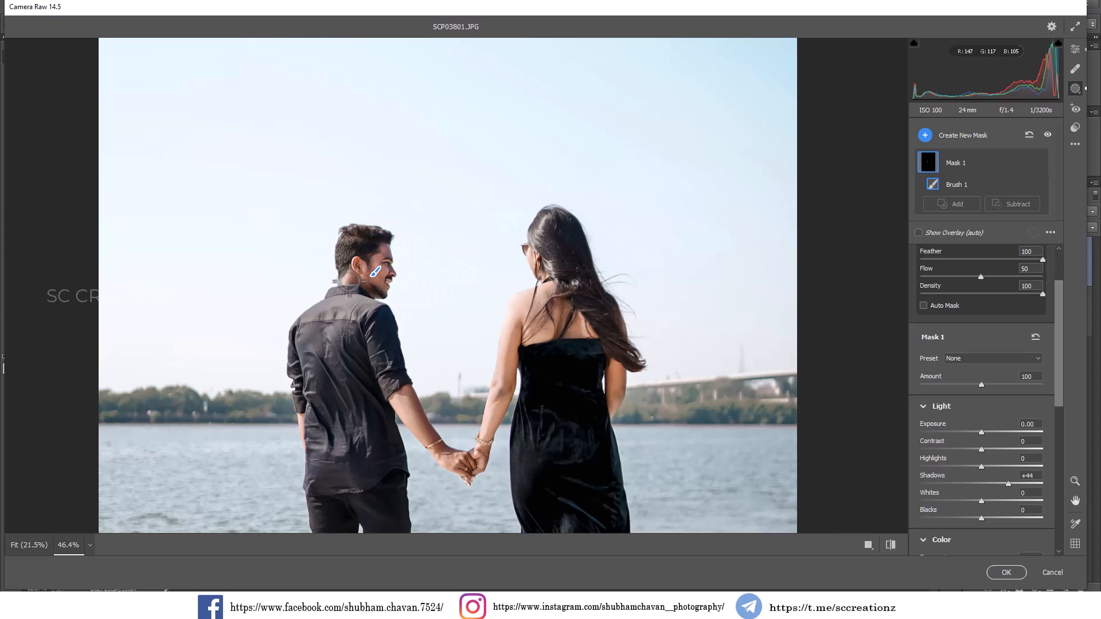
drag(357, 280, 370, 275)
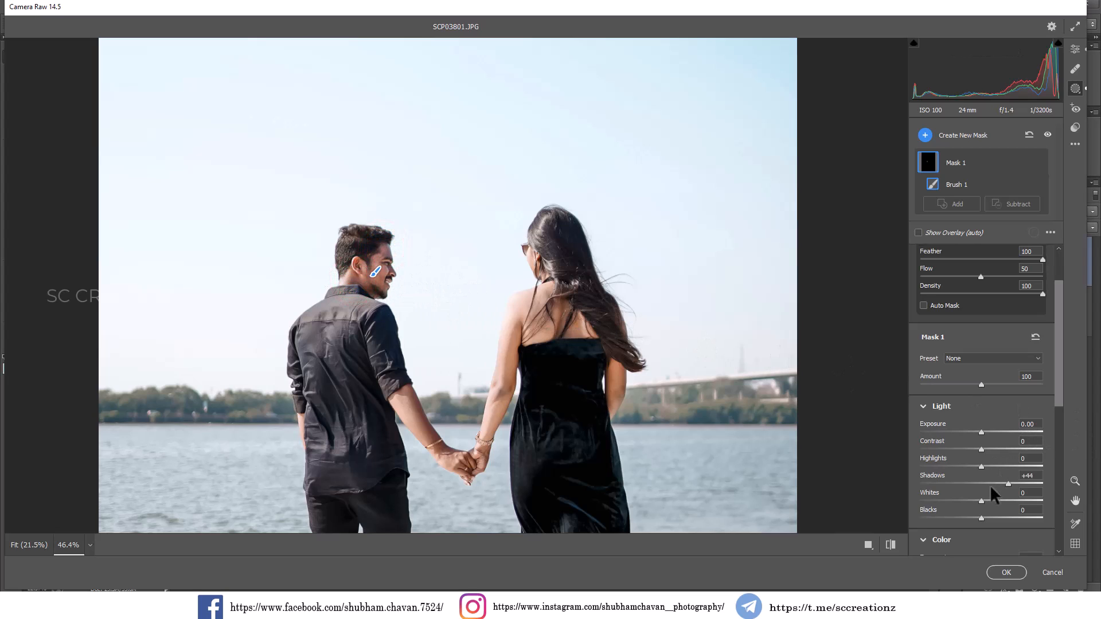
drag(983, 466, 1005, 466)
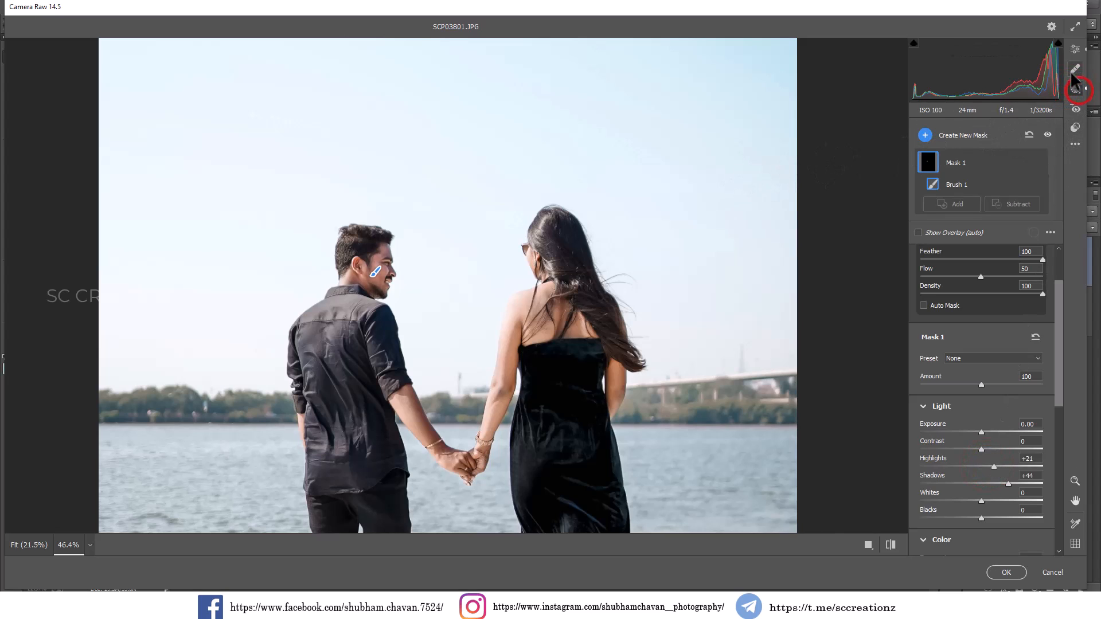
click(1075, 48)
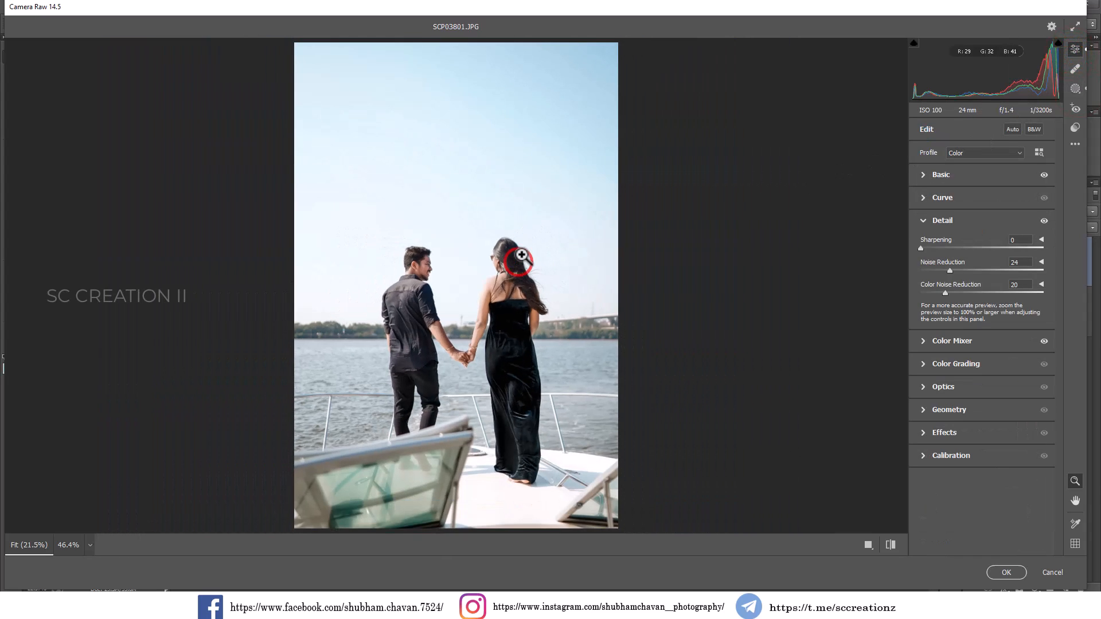
click(1001, 573)
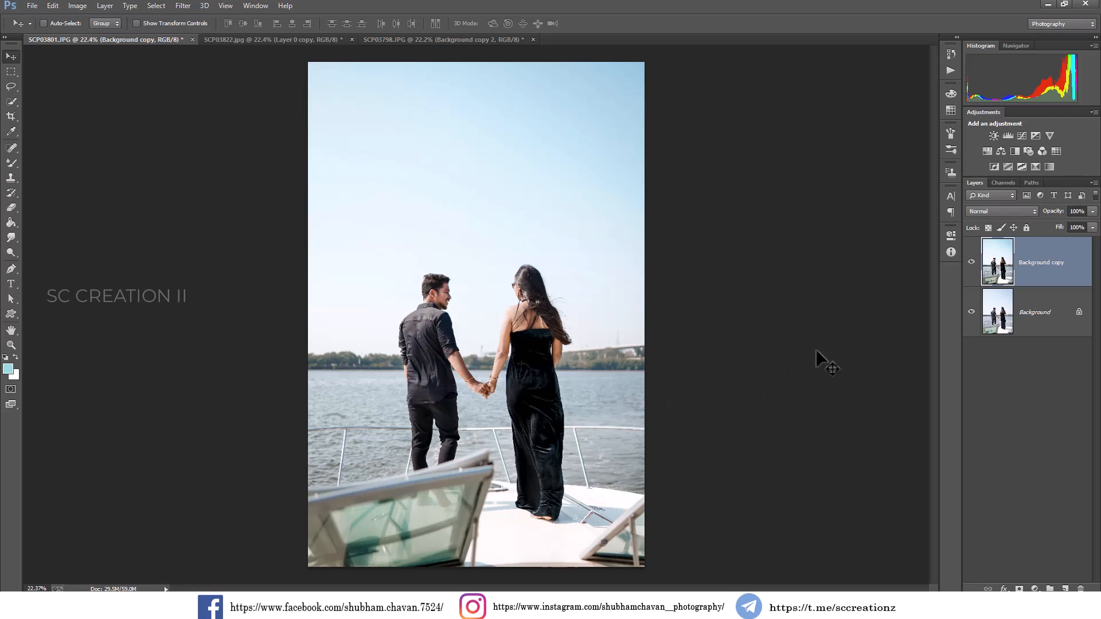
Toggle Background copy's visibility repeatedly to compare the graded photo with the original.
click(970, 263)
click(970, 264)
click(970, 264)
click(970, 262)
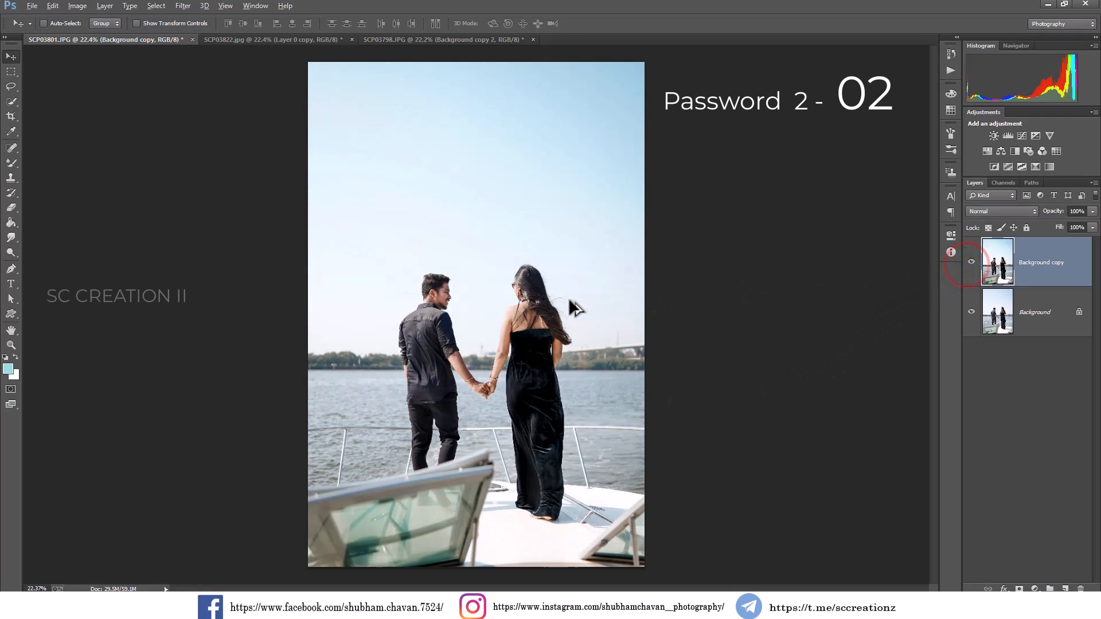
scroll(569, 298, down, 1)
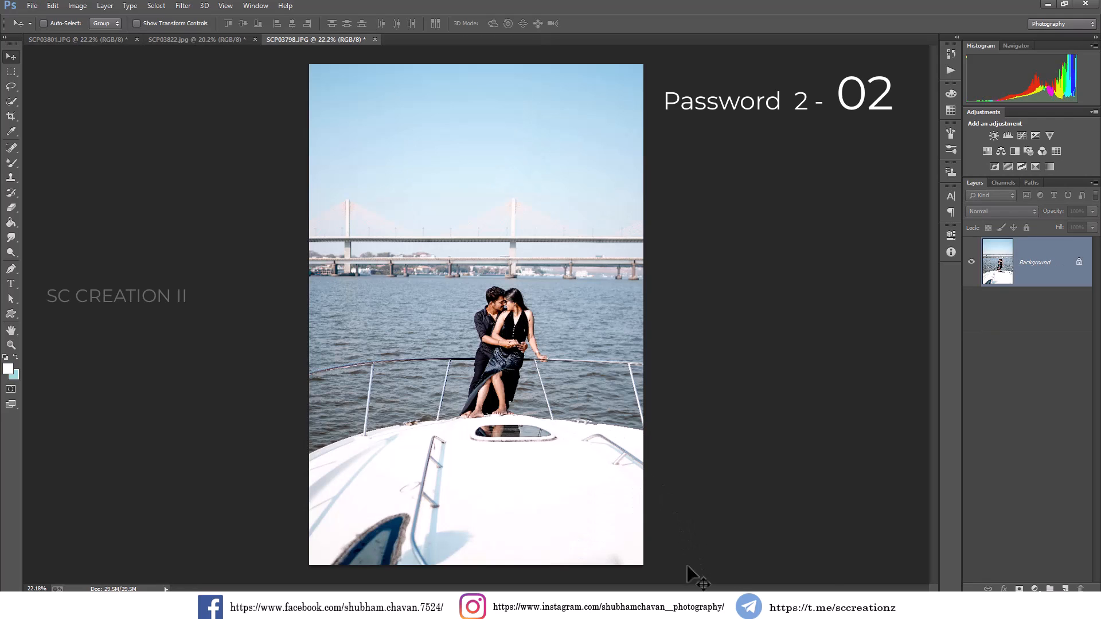
Add a Selective Color adjustment layer to SCP03798.JPG, setting Cyan in the Reds to about -39, adjusting Magenta and lowering Black slightly.
click(1035, 589)
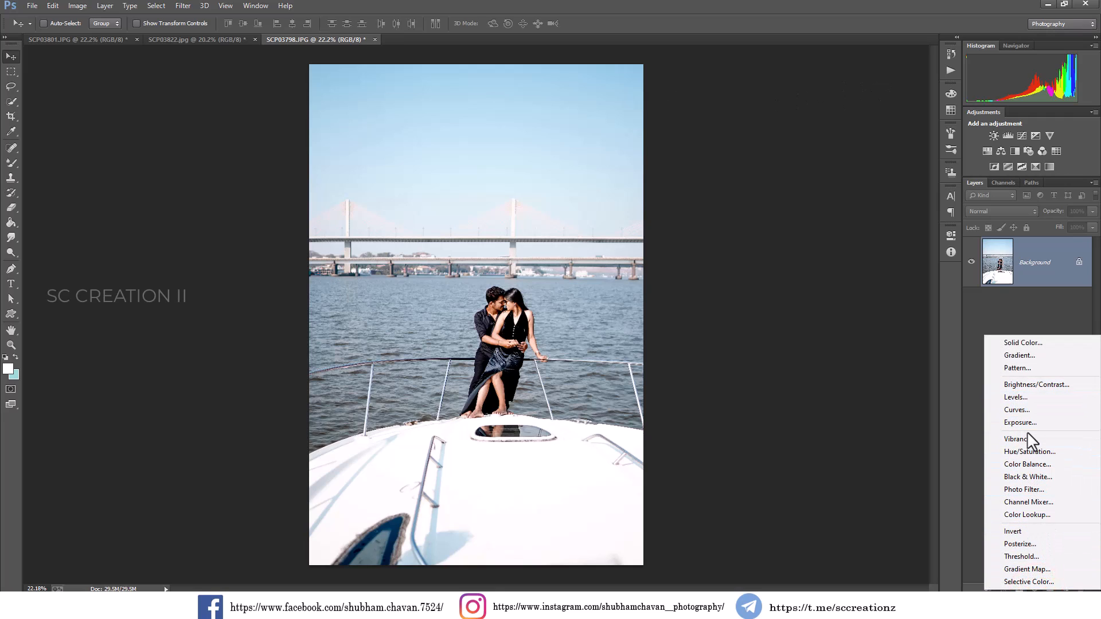
click(1028, 581)
drag(871, 304, 862, 304)
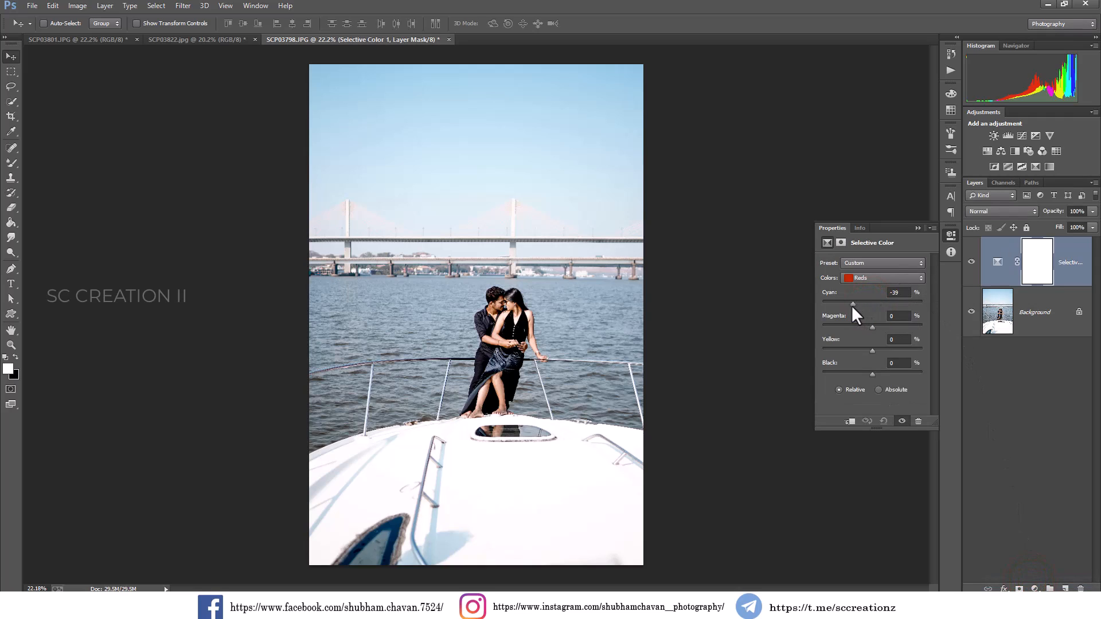
drag(891, 312, 870, 326)
mouse_move(873, 371)
mouse_down()
mouse_move(886, 371)
mouse_move(862, 373)
mouse_up()
click(918, 228)
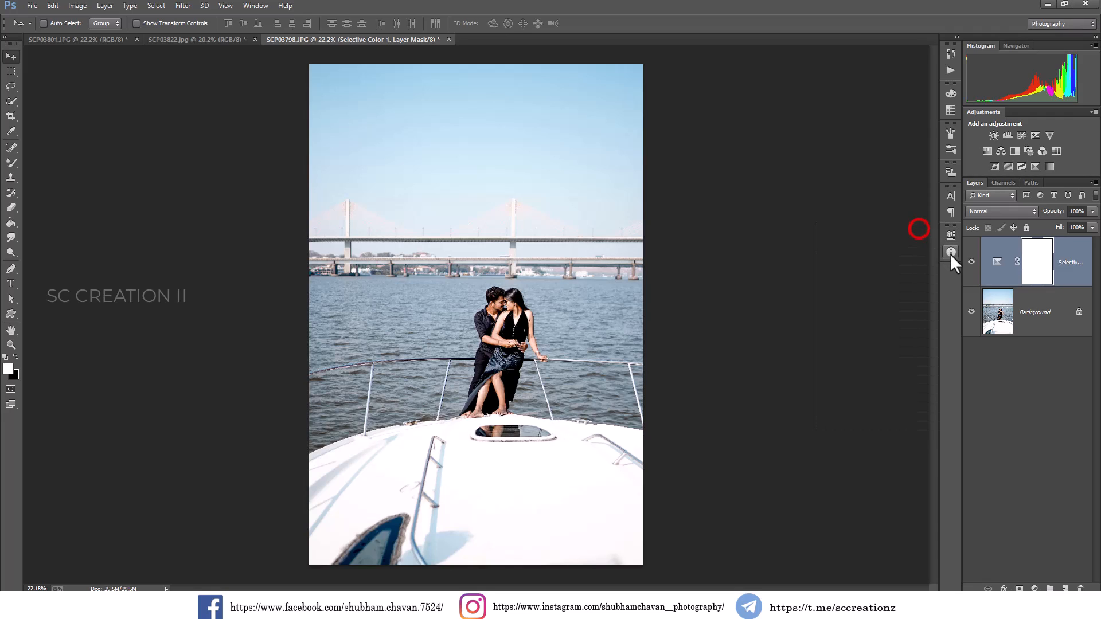
Compare the photo with and without the Selective Color layer, and merge that layer down into the Background.
click(971, 263)
click(971, 262)
right_click(1068, 274)
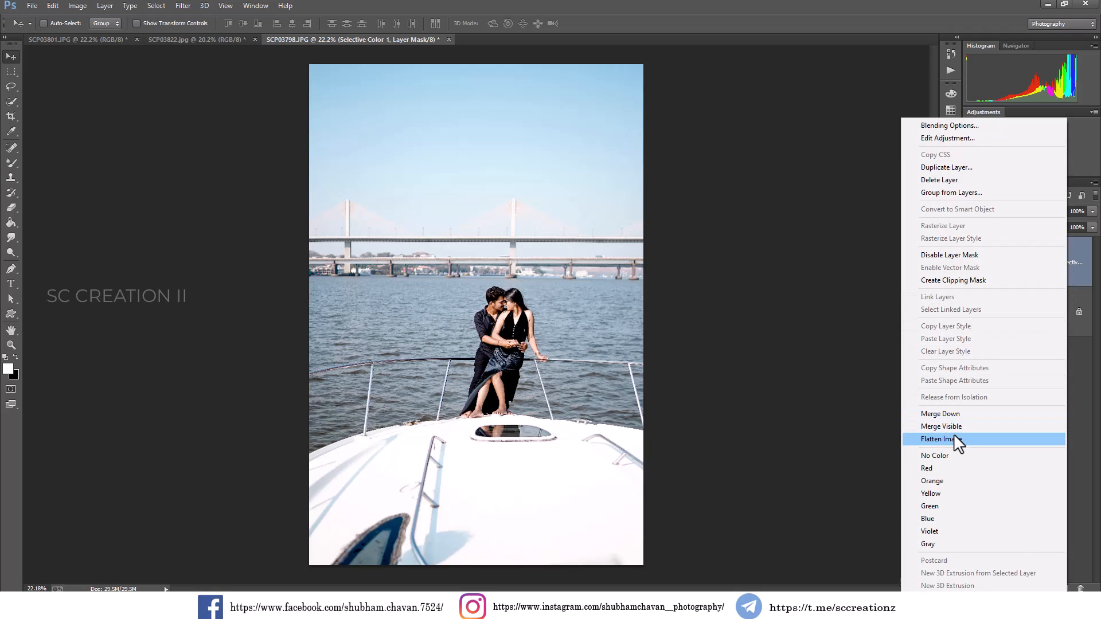
click(932, 418)
Try Auto Tone and Auto Color directly on the Background layer.
click(77, 6)
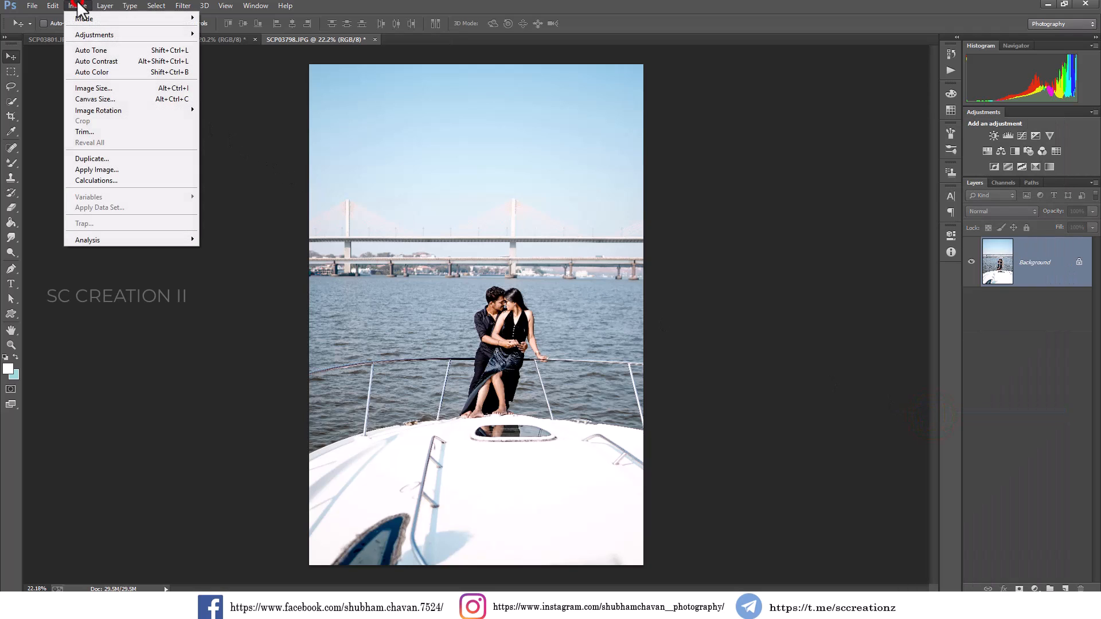
click(98, 49)
click(77, 6)
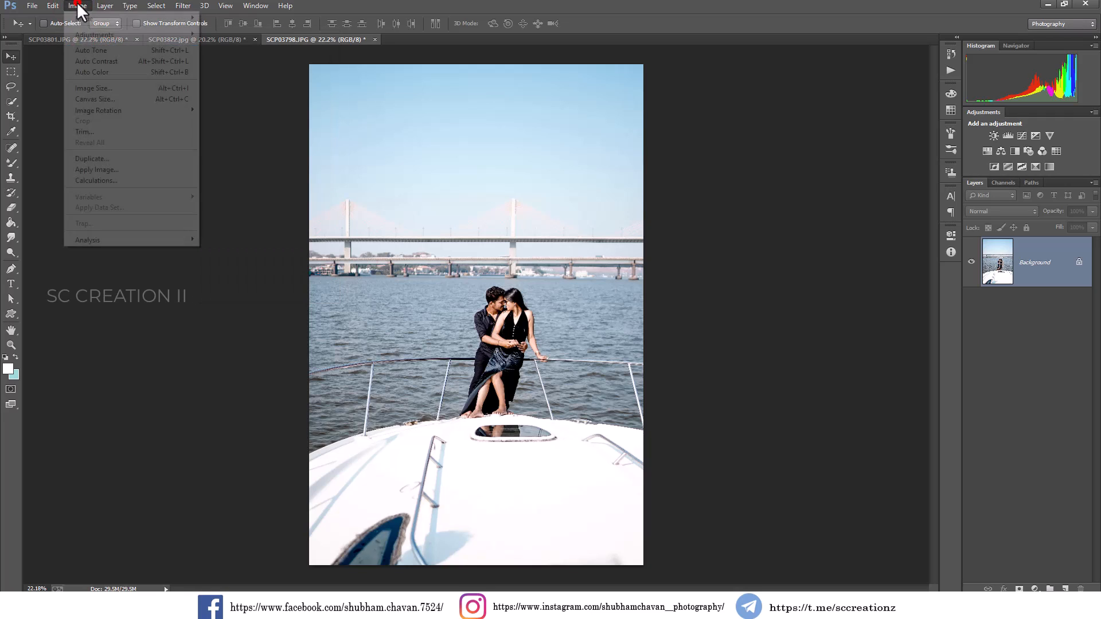
click(103, 71)
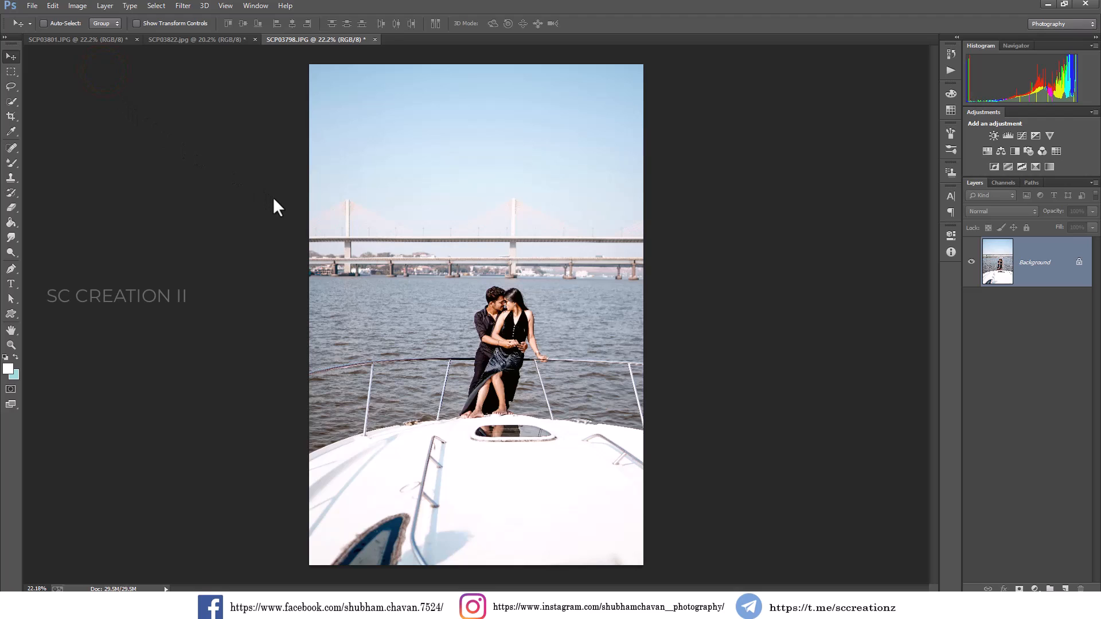
Duplicate the Background layer as Background copy and apply Auto Color to the duplicate.
right_click(1003, 297)
click(981, 309)
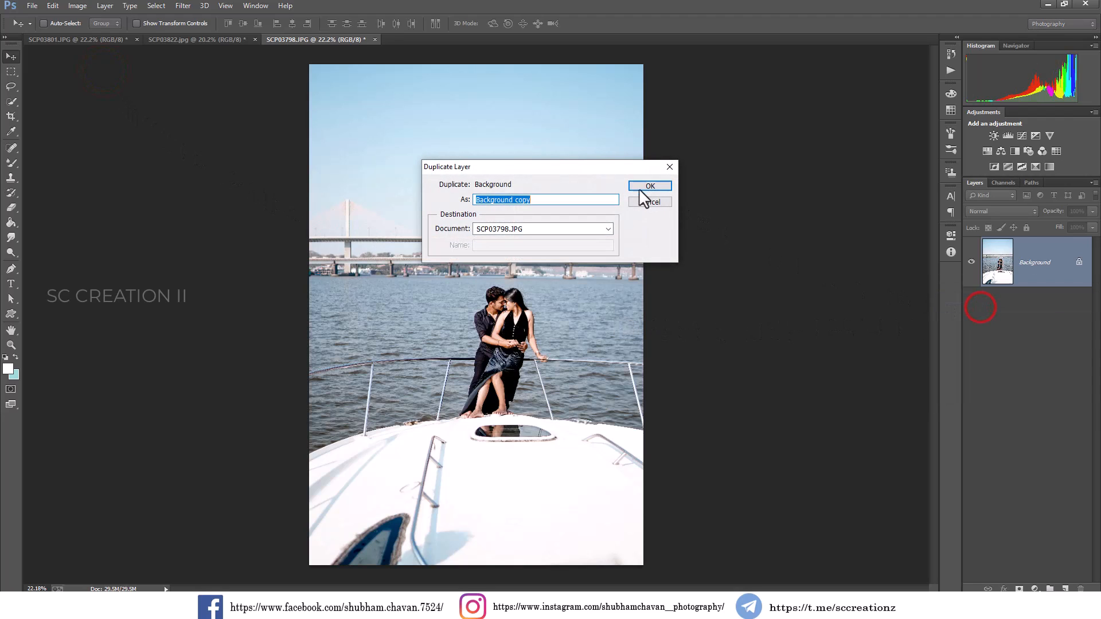
click(642, 188)
click(77, 6)
click(95, 73)
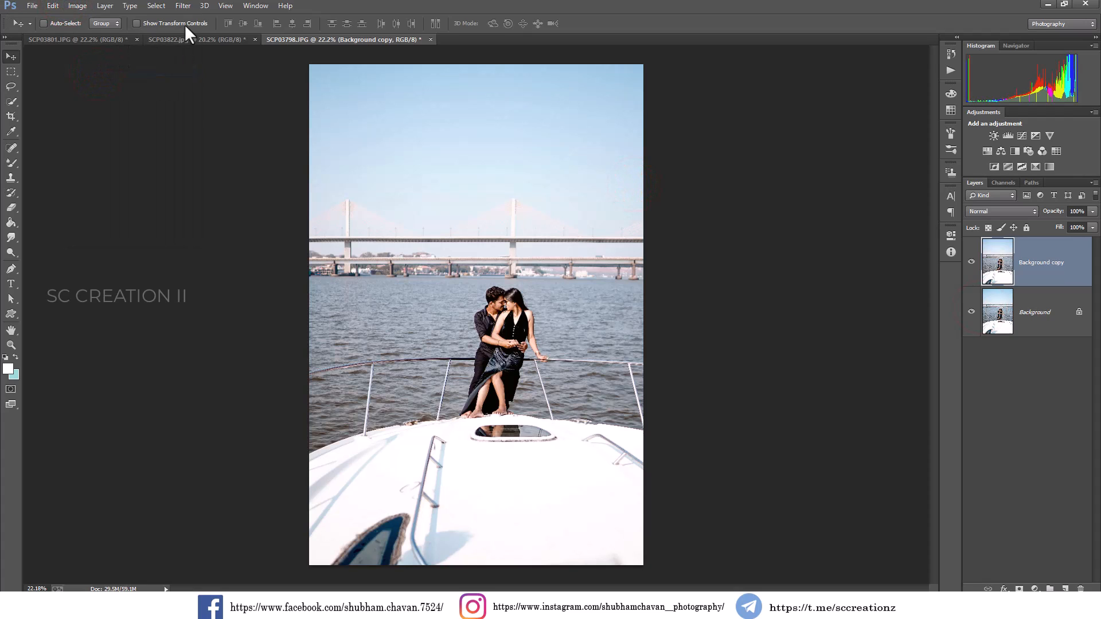
Lower Background copy's opacity to 24% and toggle the layer's visibility to compare the colour correction.
click(1091, 211)
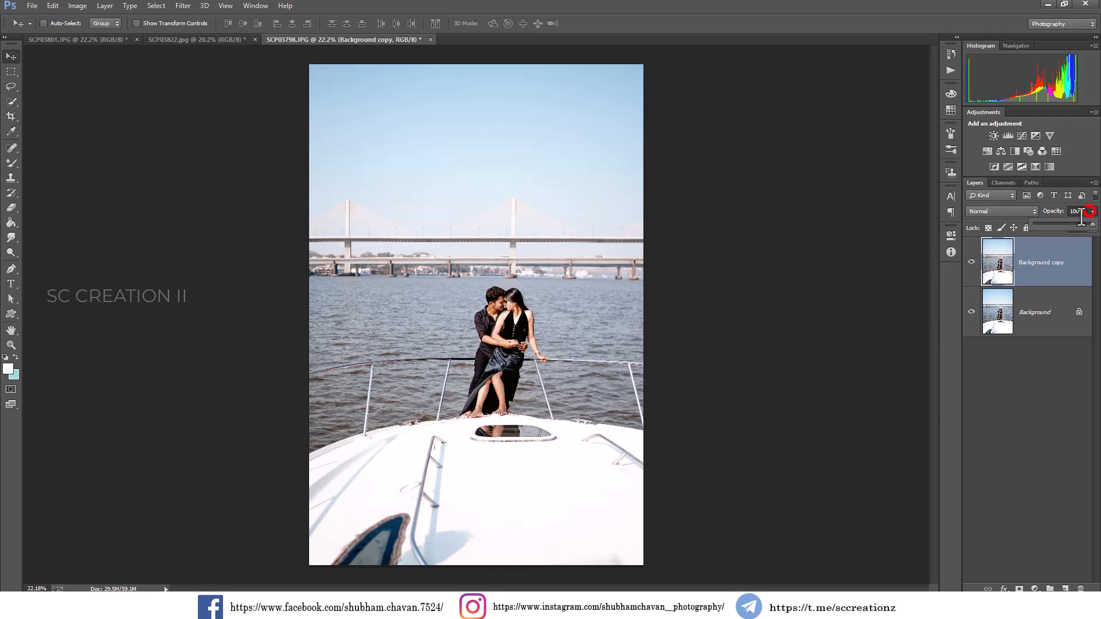
drag(1055, 222, 1052, 222)
click(971, 260)
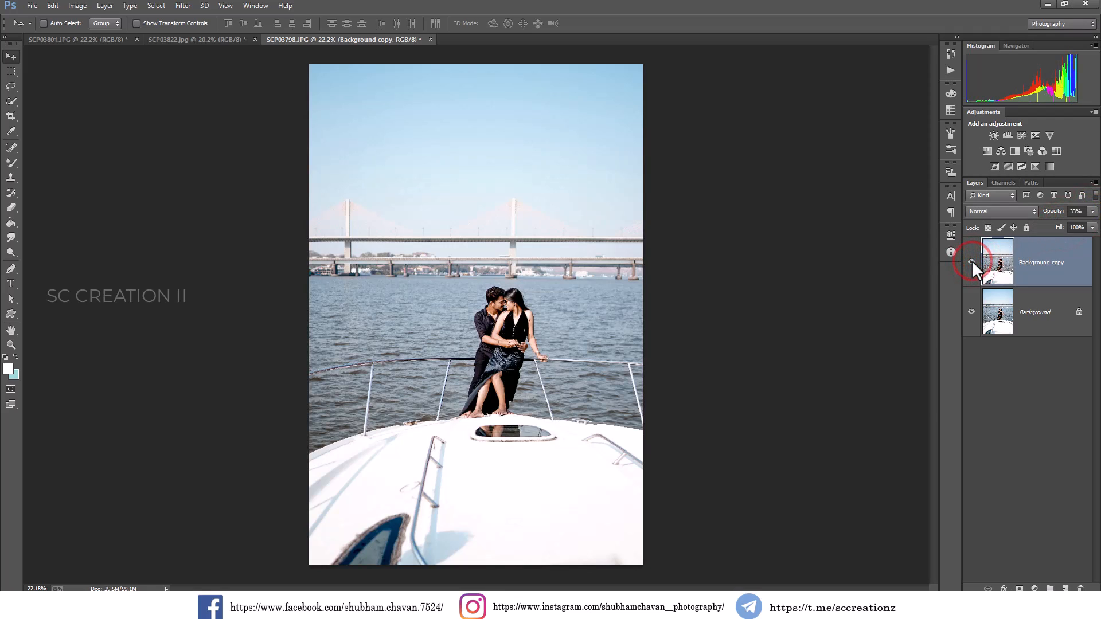
drag(1058, 216, 1047, 217)
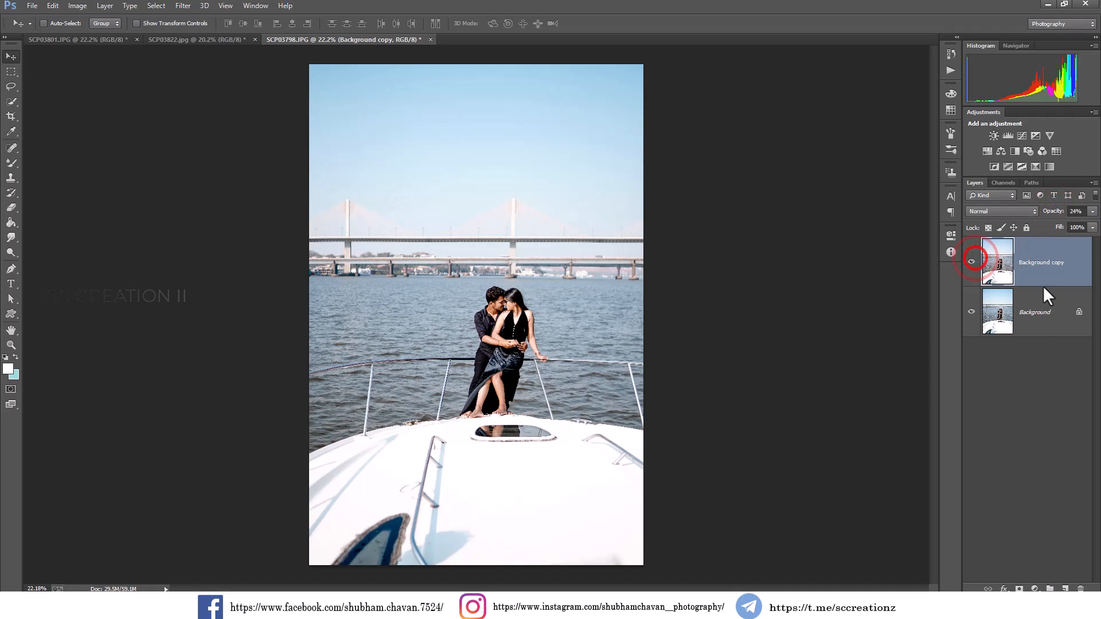